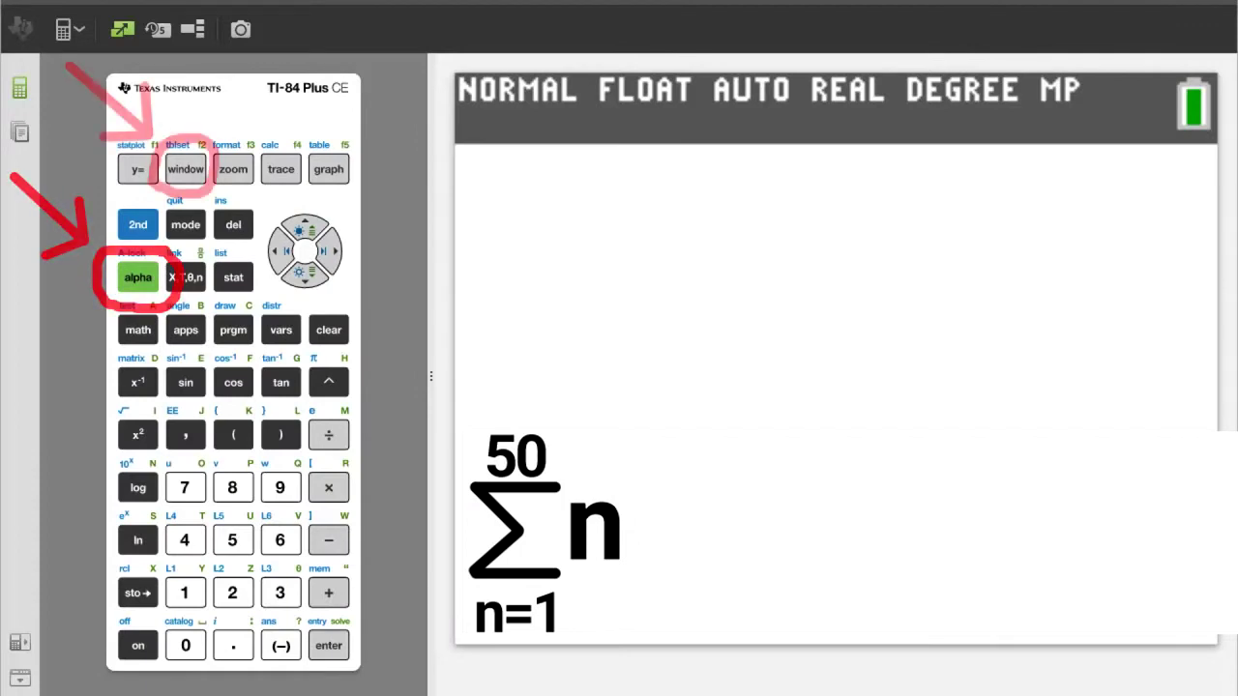
Insert an empty summation template on the calculator's home screen.
{"action": "left_click", "coordinate": [144, 277]}
{"action": "left_click", "coordinate": [177, 170]}
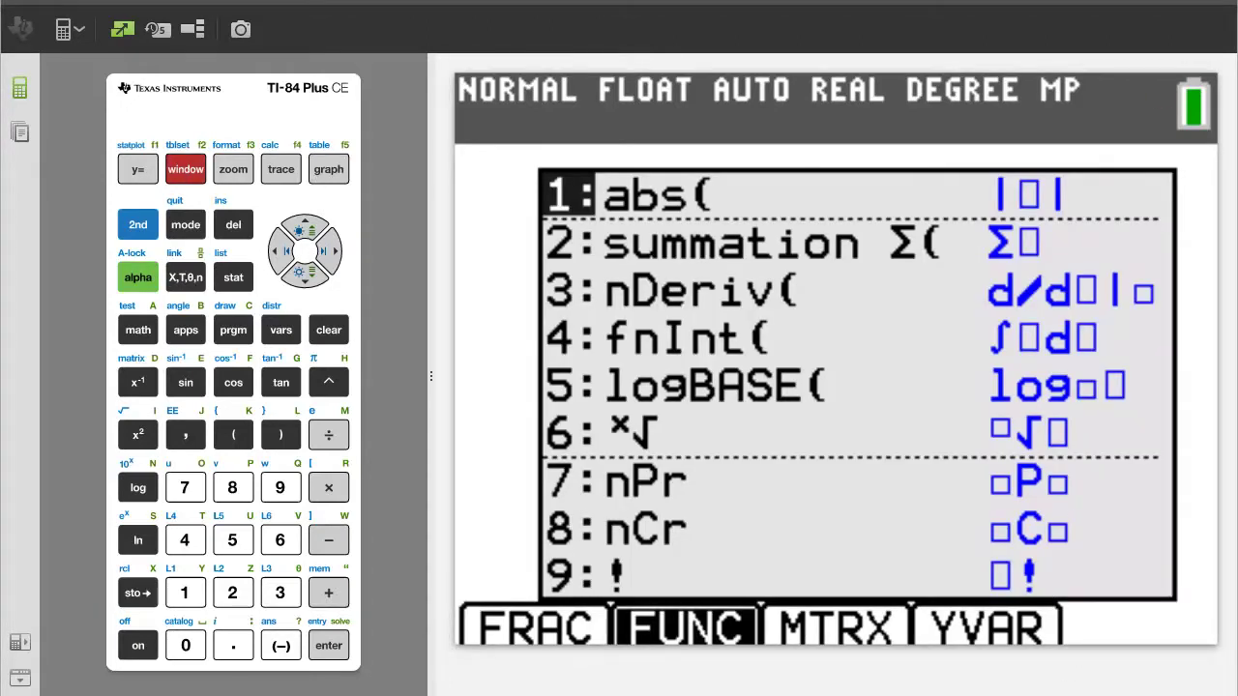
{"action": "left_click", "coordinate": [232, 593]}
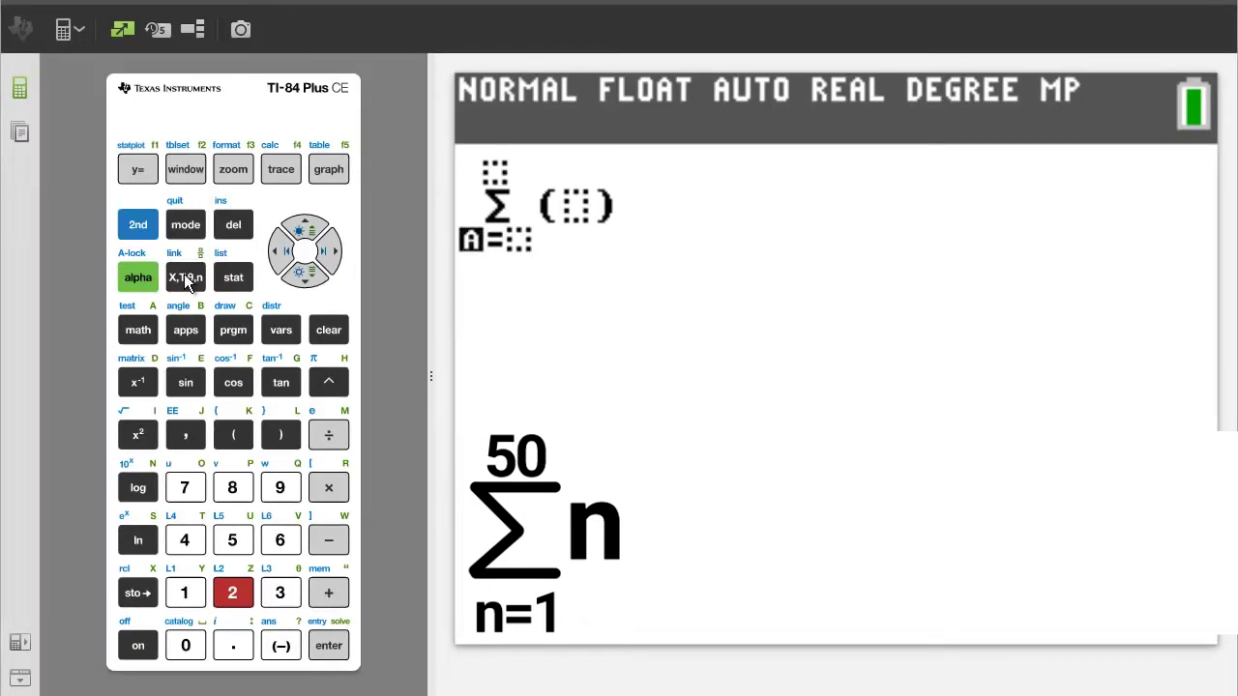
Set the summation's index variable to X, with a lower limit of 1 and an upper limit of 50.
{"action": "key", "text": "x"}
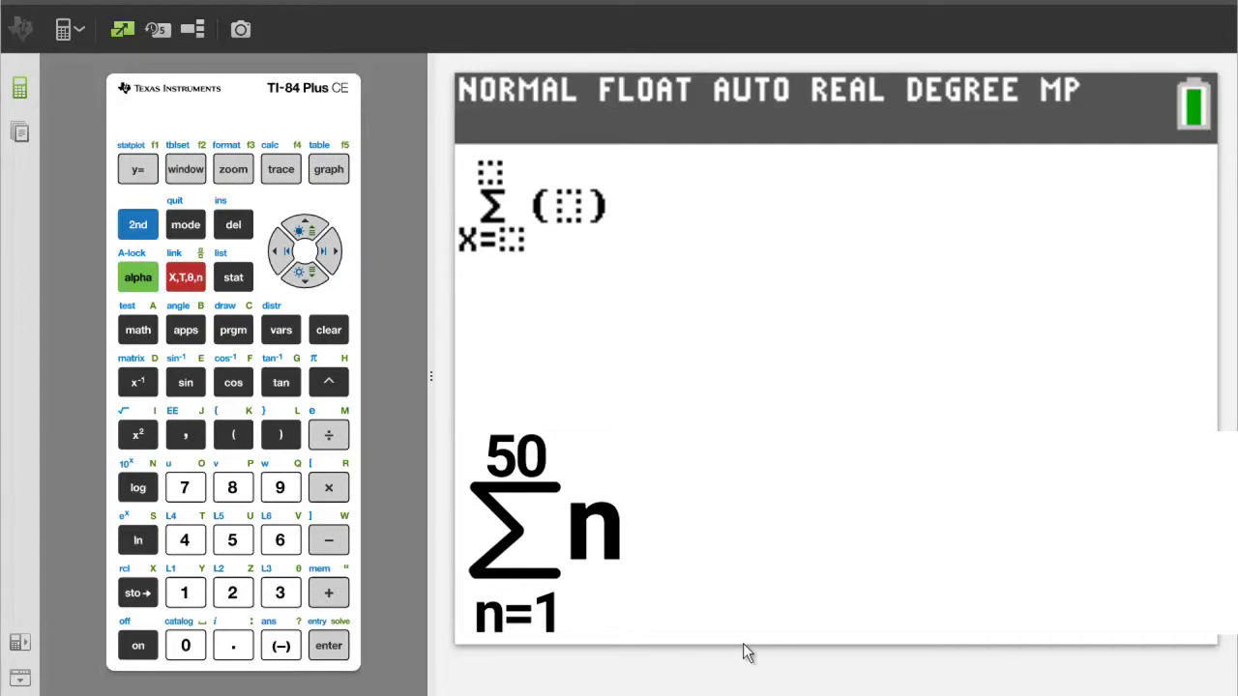
{"action": "left_click", "coordinate": [189, 593]}
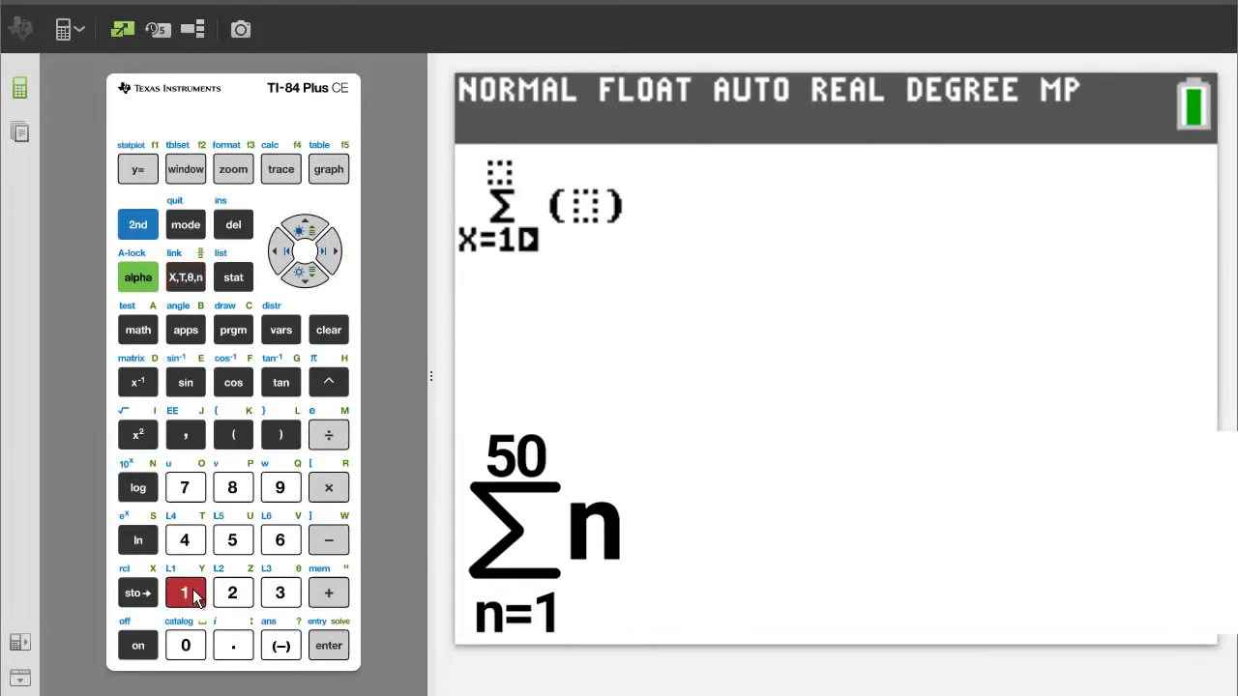
{"action": "left_click", "coordinate": [329, 264]}
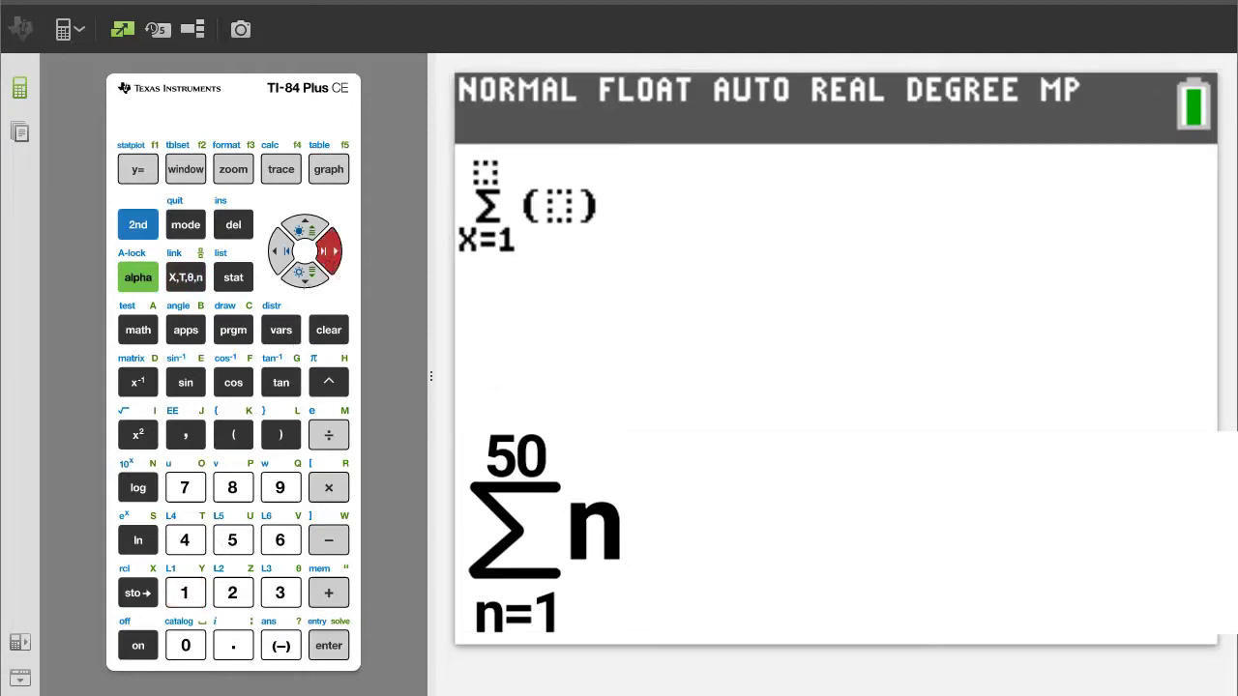
{"action": "left_click", "coordinate": [232, 542]}
{"action": "left_click", "coordinate": [185, 645]}
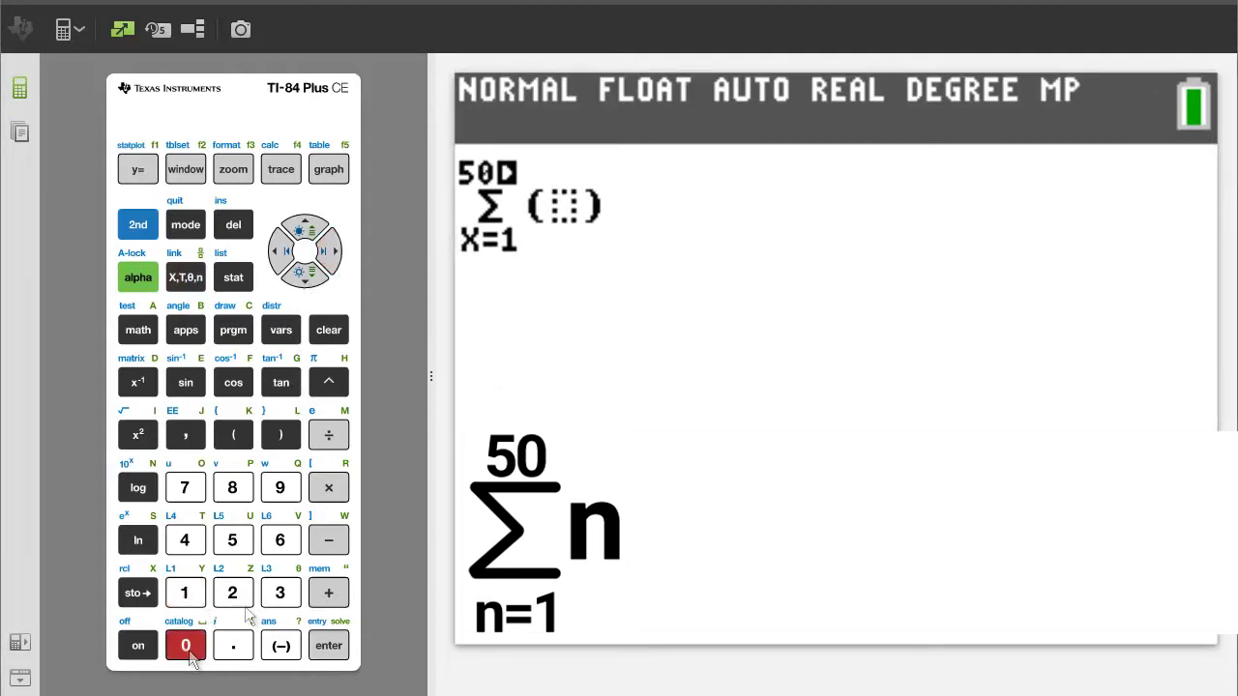
Enter X as the summed expression and evaluate the sum.
{"action": "left_click", "coordinate": [333, 250]}
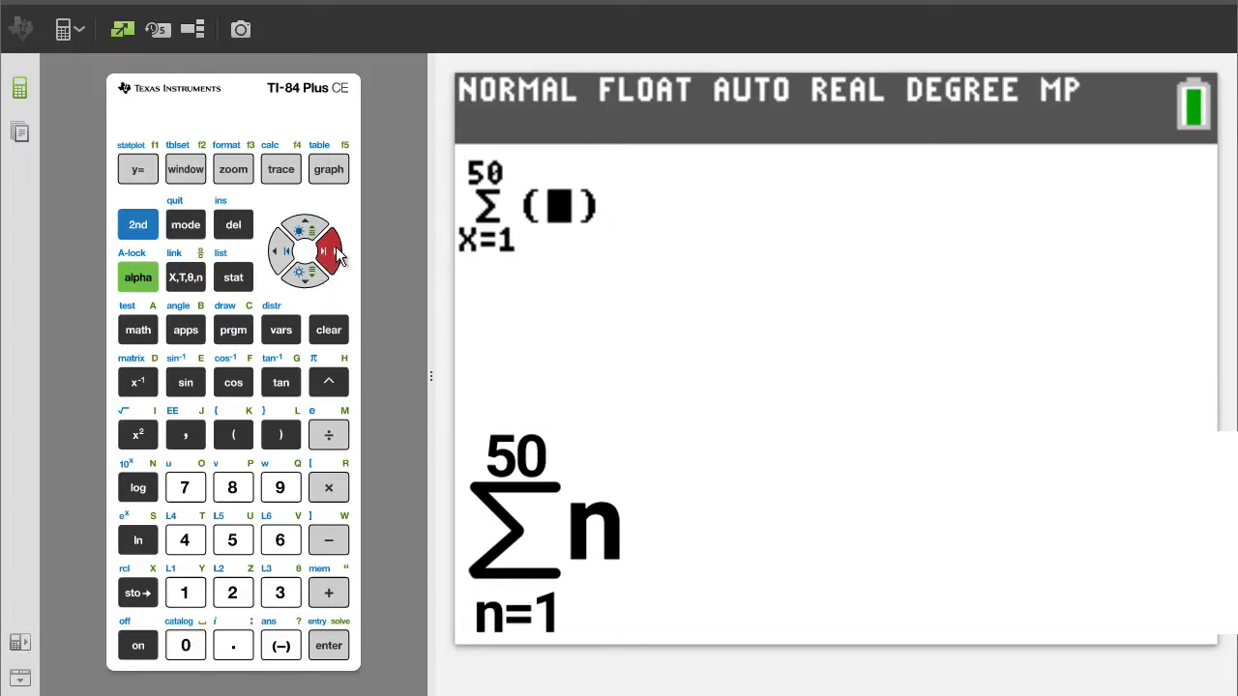
{"action": "left_click", "coordinate": [174, 281]}
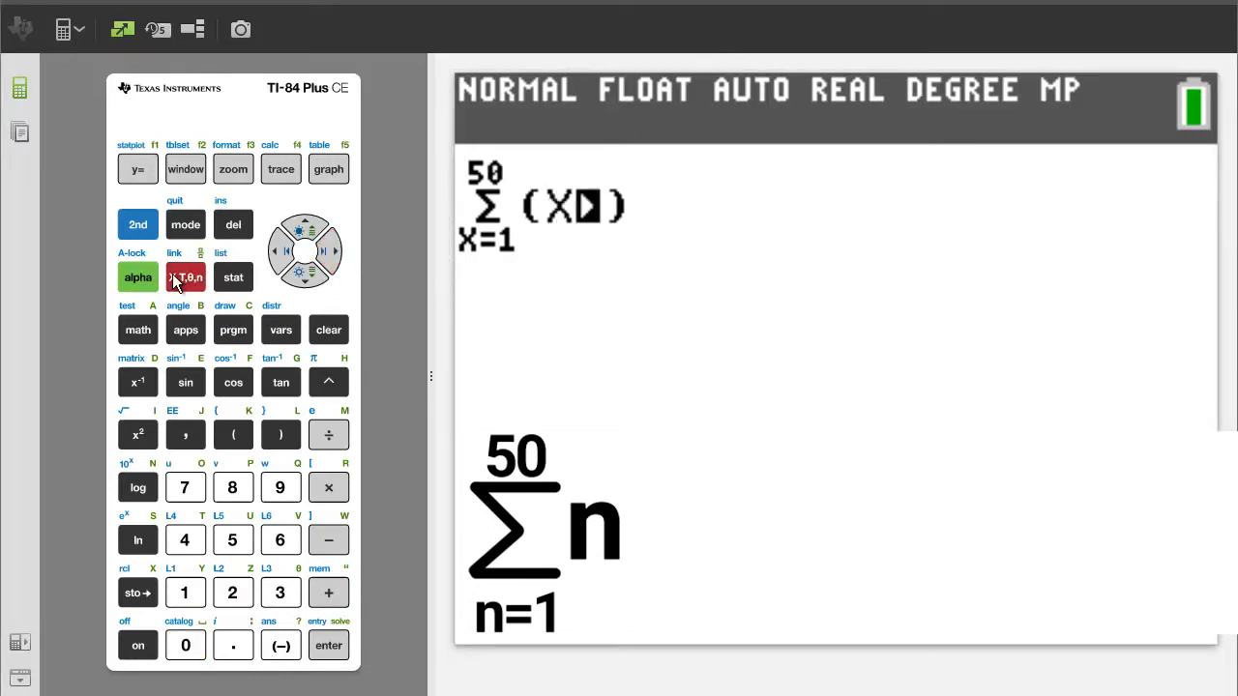
{"action": "left_click", "coordinate": [333, 251]}
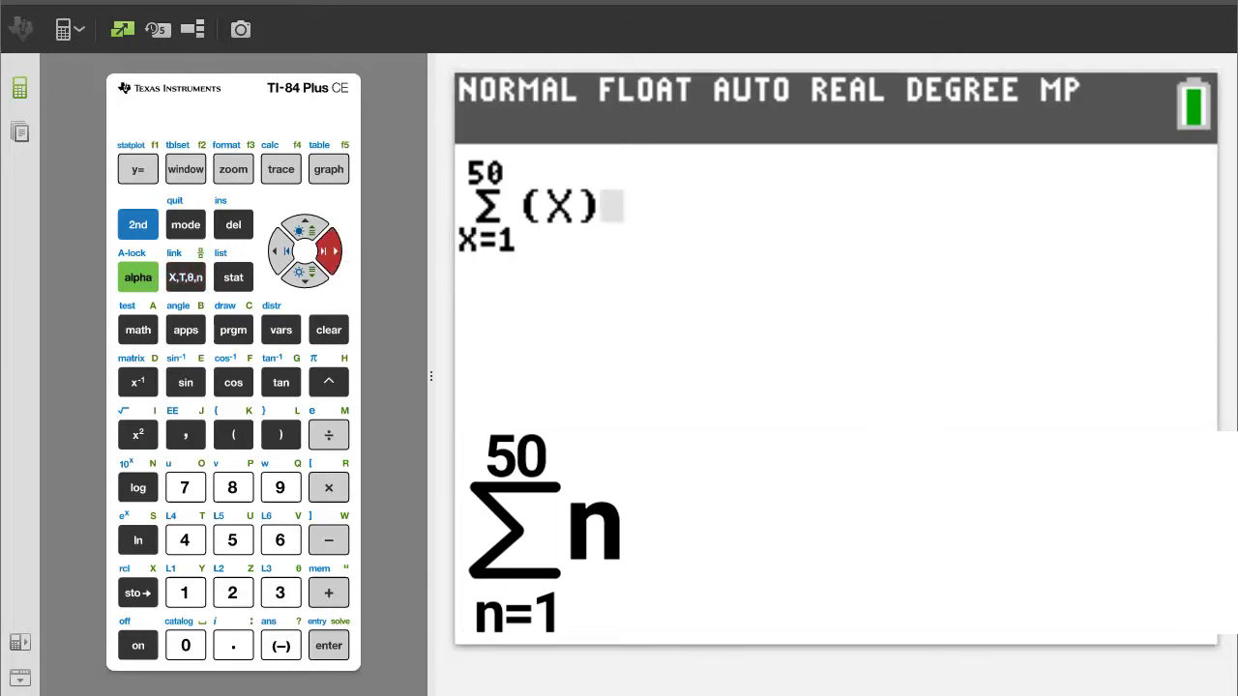
{"action": "left_click", "coordinate": [322, 651]}
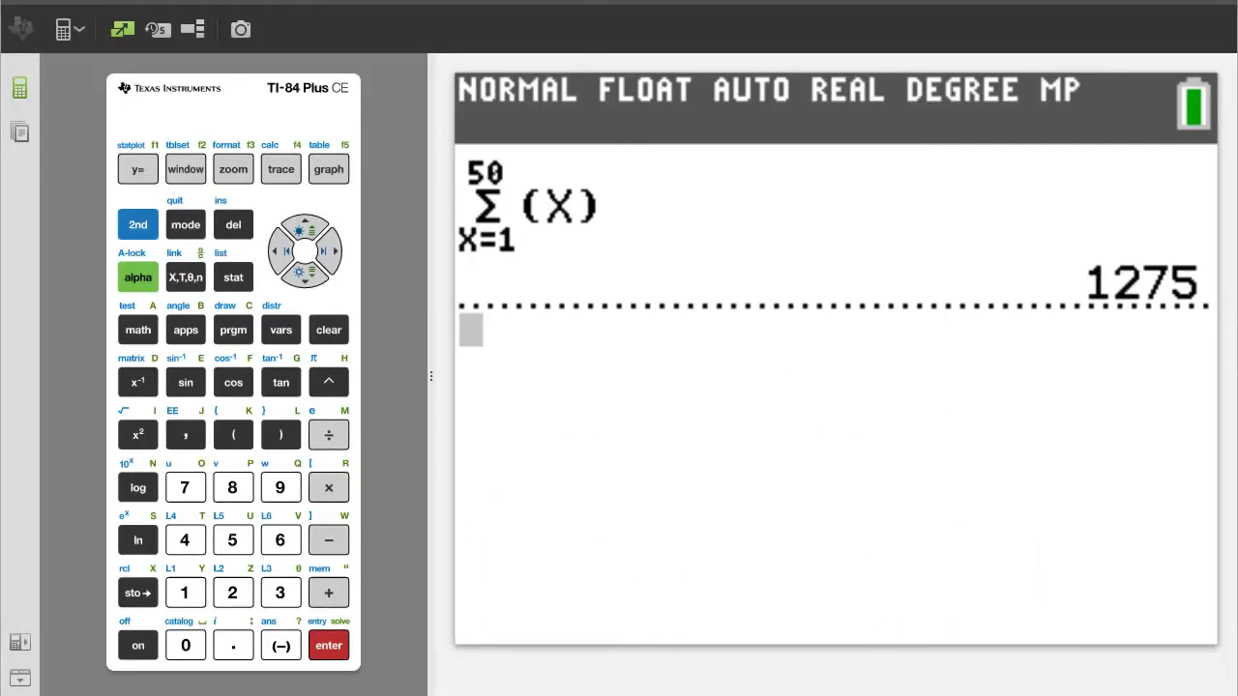
Clear the finished calculation from the home screen and insert a new empty summation template.
{"action": "left_click", "coordinate": [328, 330]}
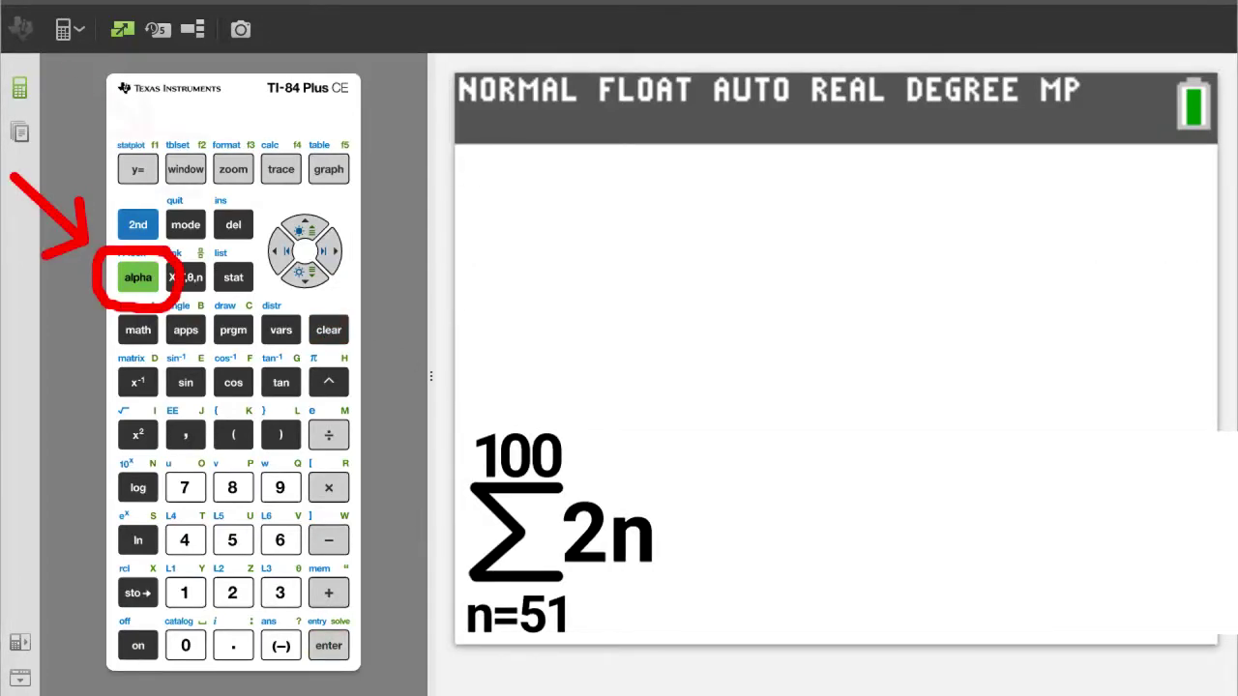
{"action": "left_click", "coordinate": [136, 278]}
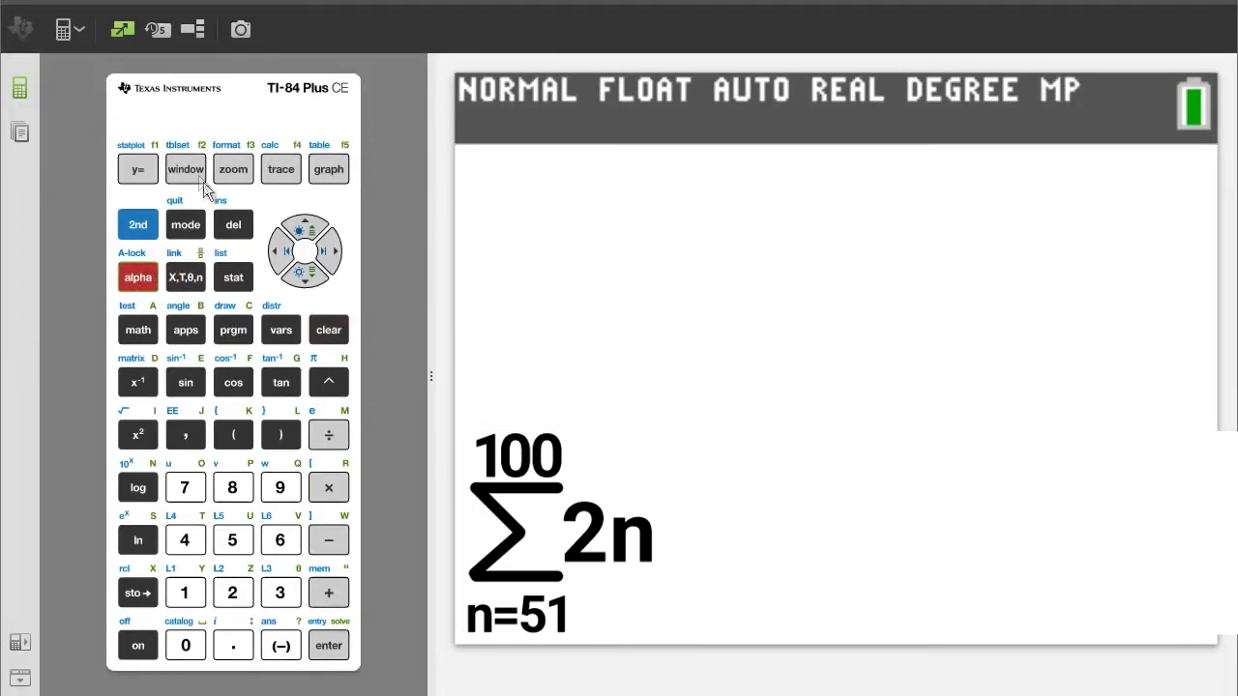
{"action": "left_click", "coordinate": [186, 170]}
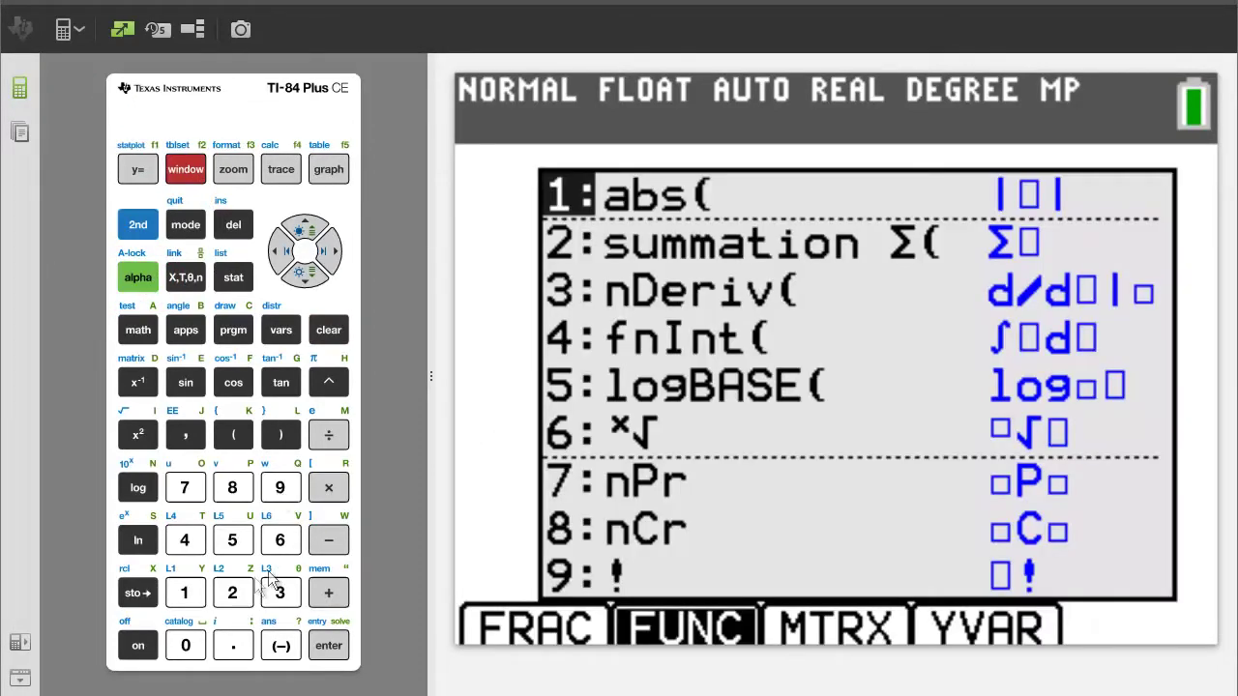
{"action": "left_click", "coordinate": [233, 594]}
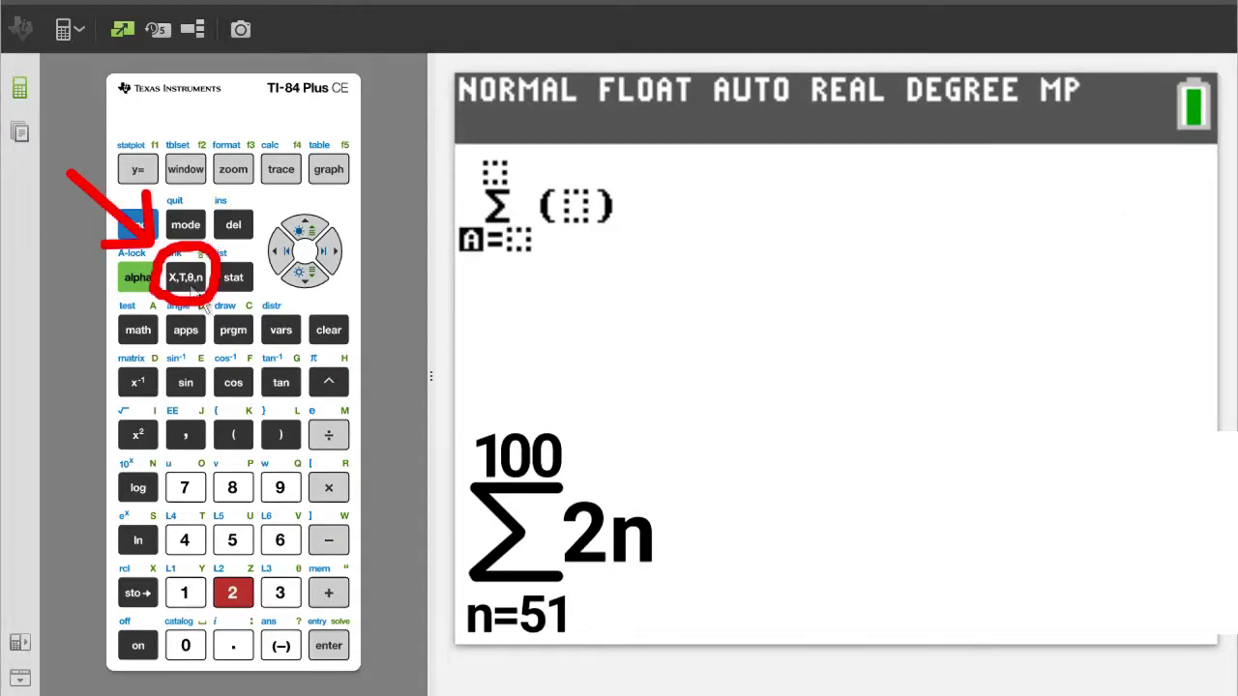
Set the summation's index variable to X, with a lower limit of 51 and an upper limit of 100.
{"action": "left_click", "coordinate": [192, 284]}
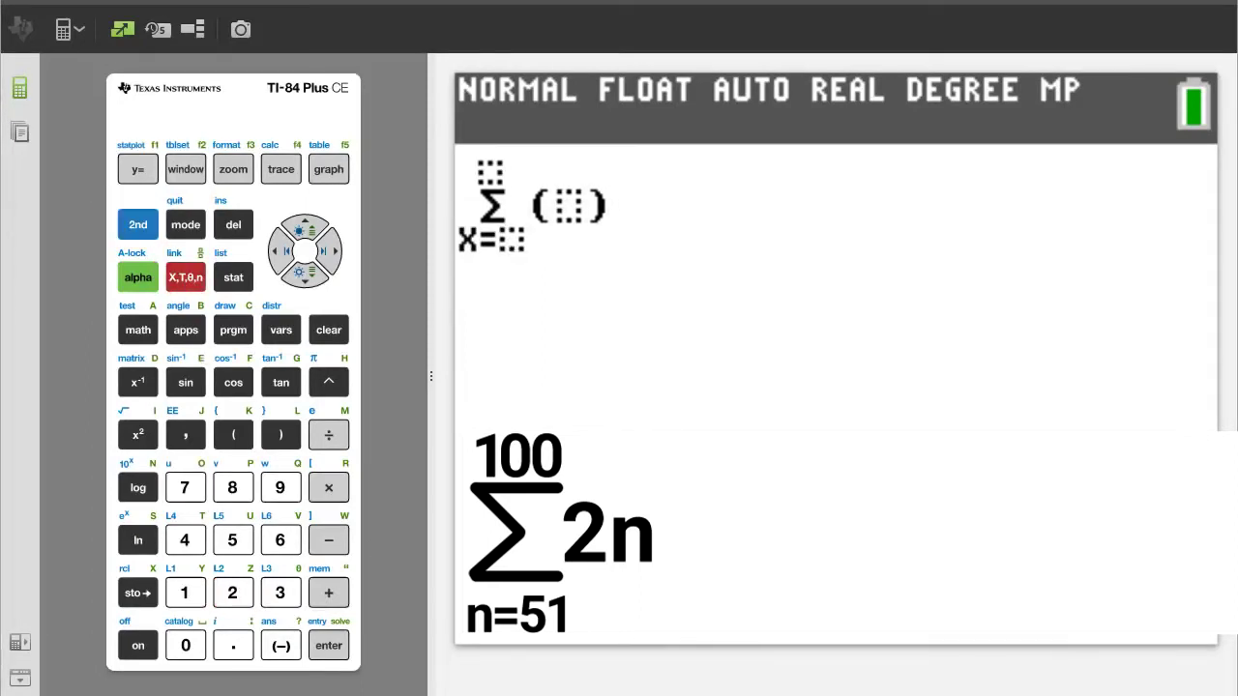
{"action": "left_click", "coordinate": [236, 547]}
{"action": "left_click", "coordinate": [191, 594]}
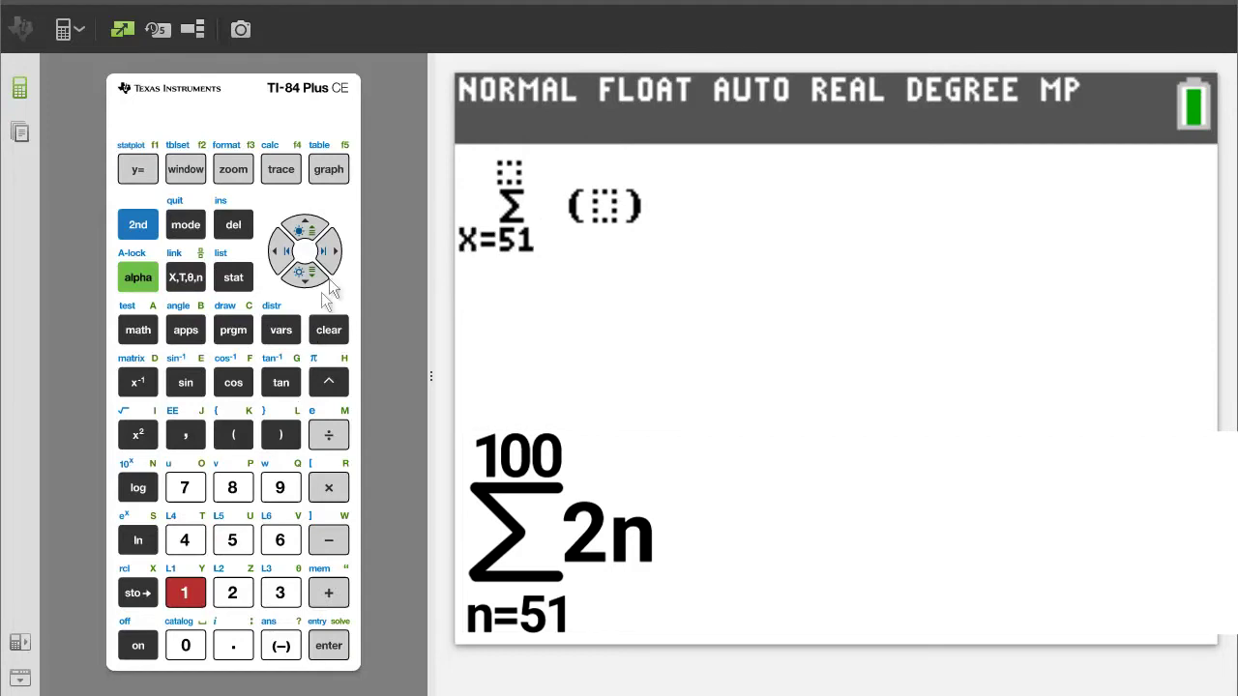
{"action": "left_click", "coordinate": [332, 251]}
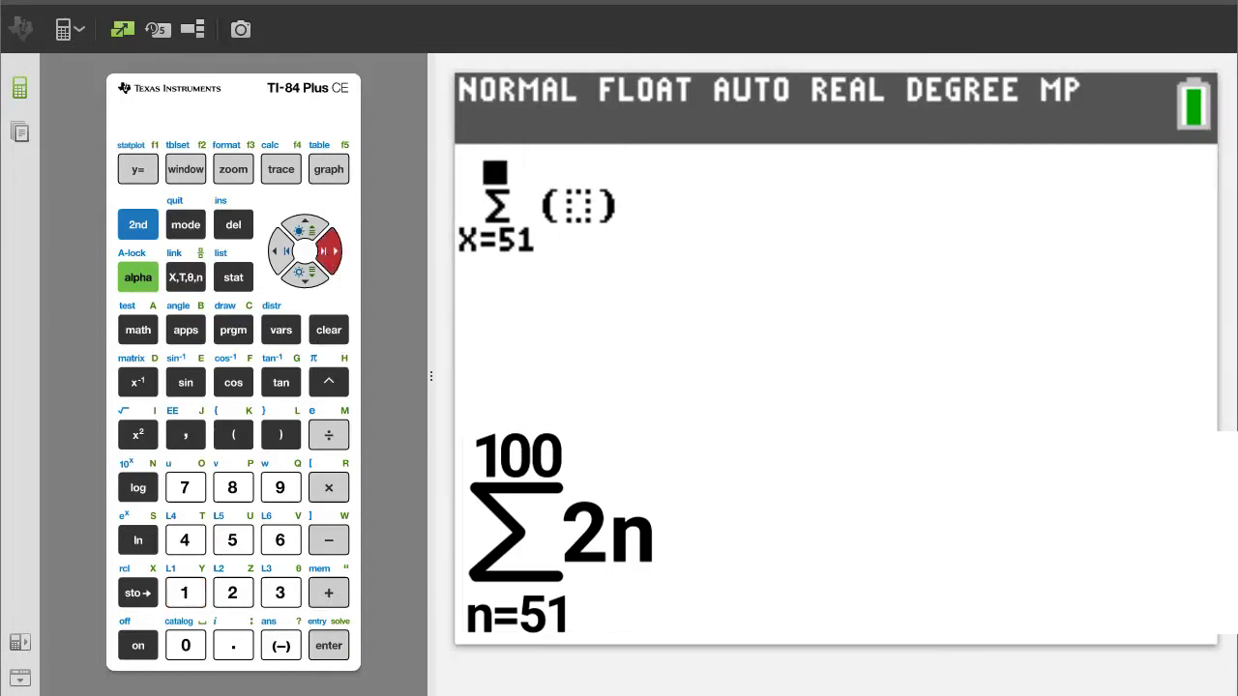
{"action": "left_click", "coordinate": [186, 595]}
{"action": "left_click", "coordinate": [185, 647]}
{"action": "left_click", "coordinate": [186, 646]}
Enter 2X as the summed expression and evaluate the sum.
{"action": "key", "text": "Right"}
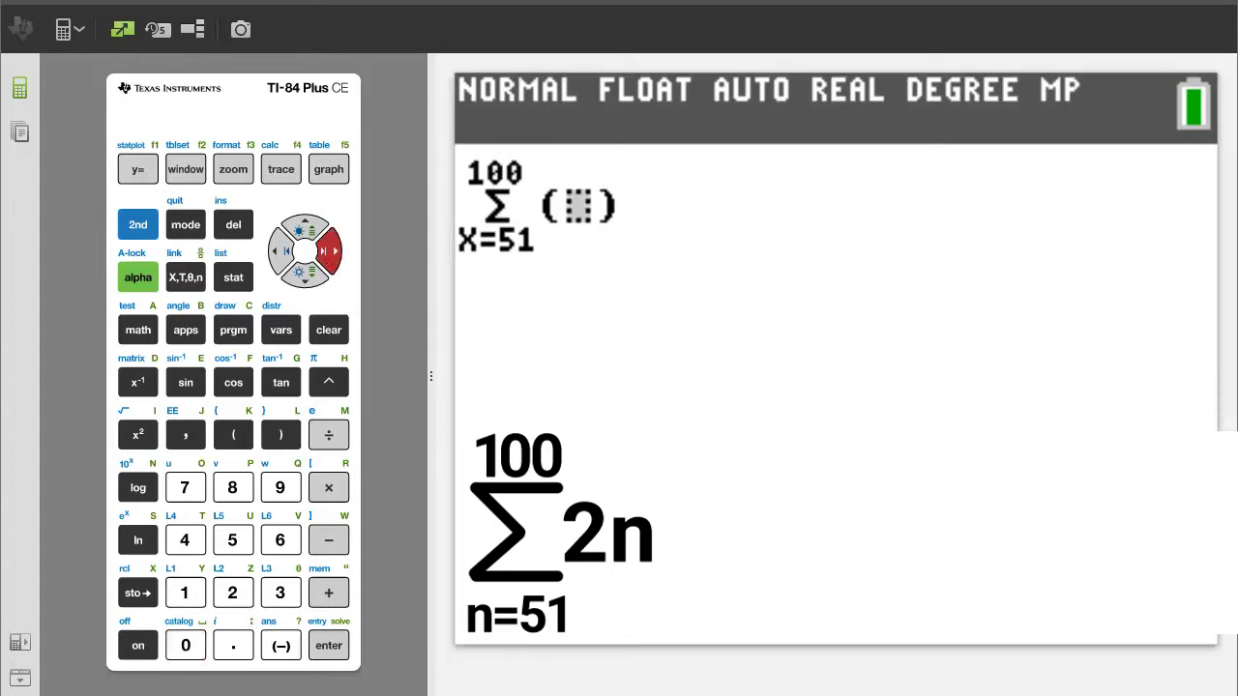
{"action": "left_click", "coordinate": [232, 594]}
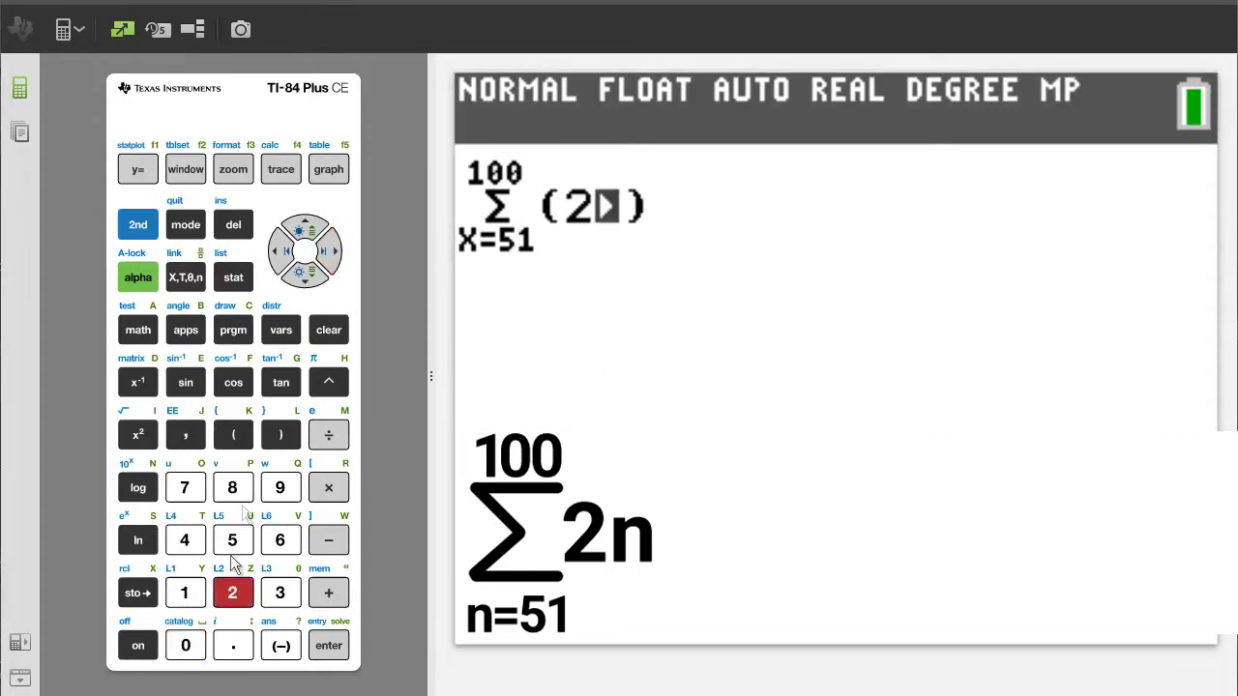
{"action": "left_click", "coordinate": [186, 278]}
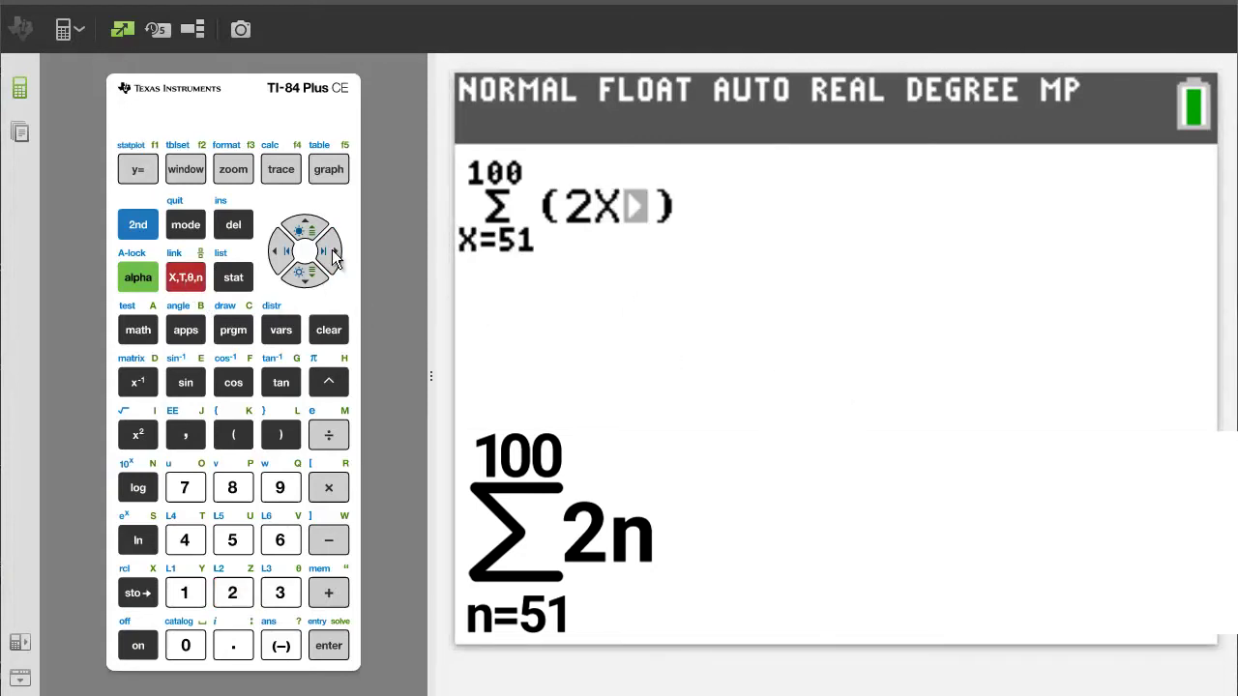
{"action": "key", "text": "Right"}
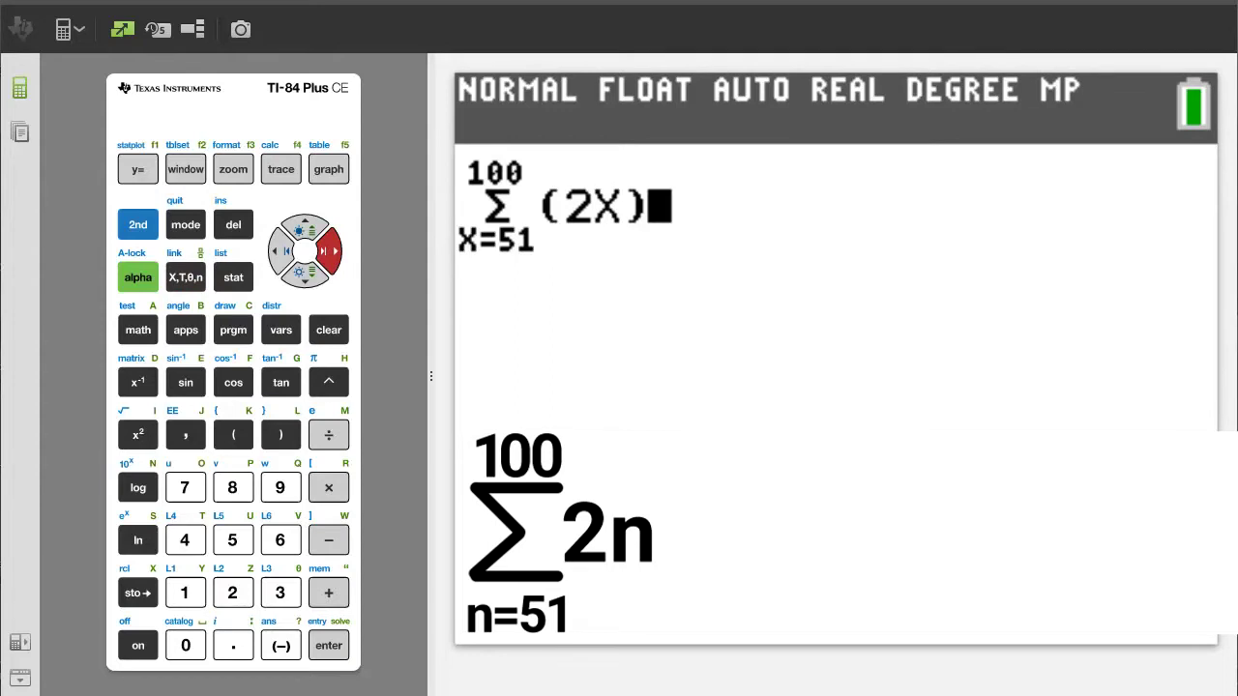
{"action": "left_click", "coordinate": [332, 648]}
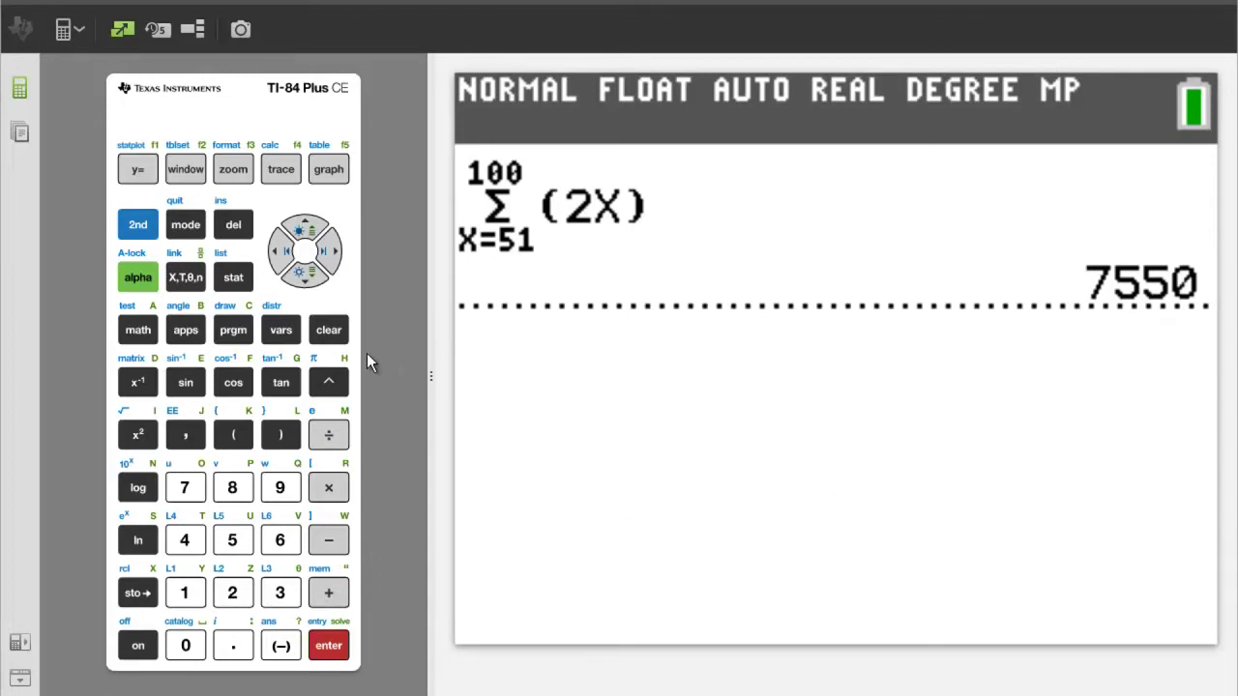
Clear the sum of 2X from the home screen and insert another empty summation template.
{"action": "left_click", "coordinate": [326, 332]}
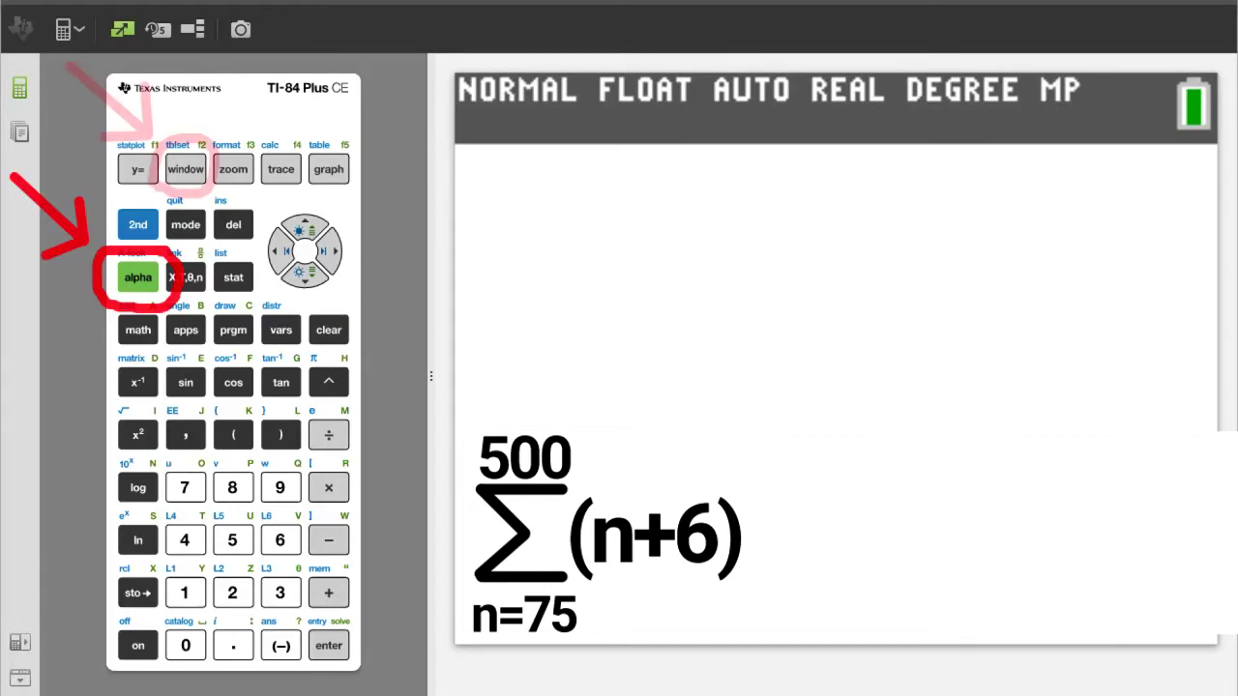
{"action": "left_click", "coordinate": [137, 279]}
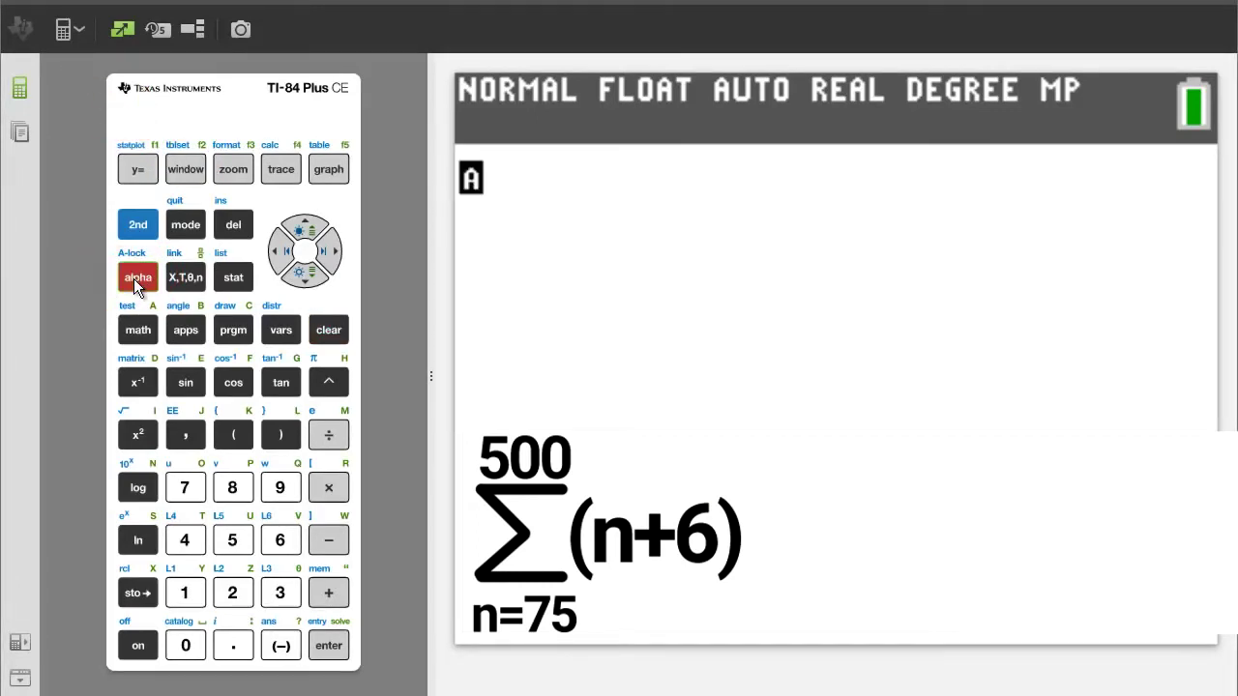
{"action": "left_click", "coordinate": [185, 171]}
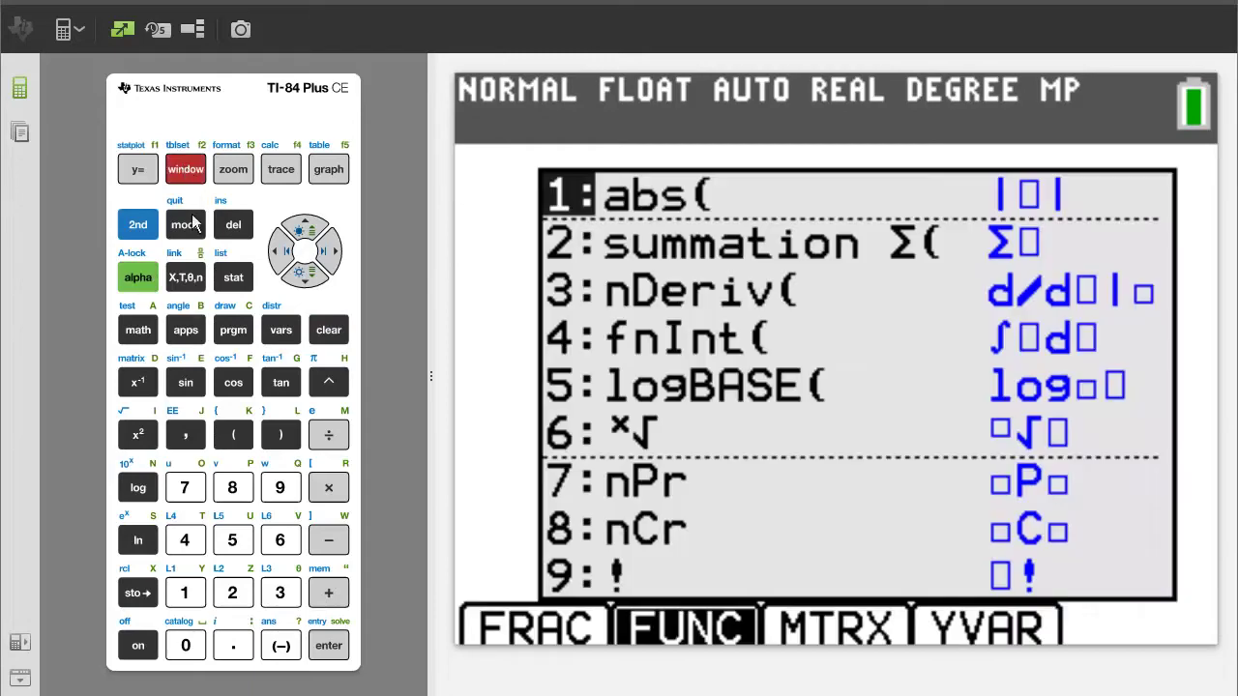
{"action": "left_click", "coordinate": [234, 591]}
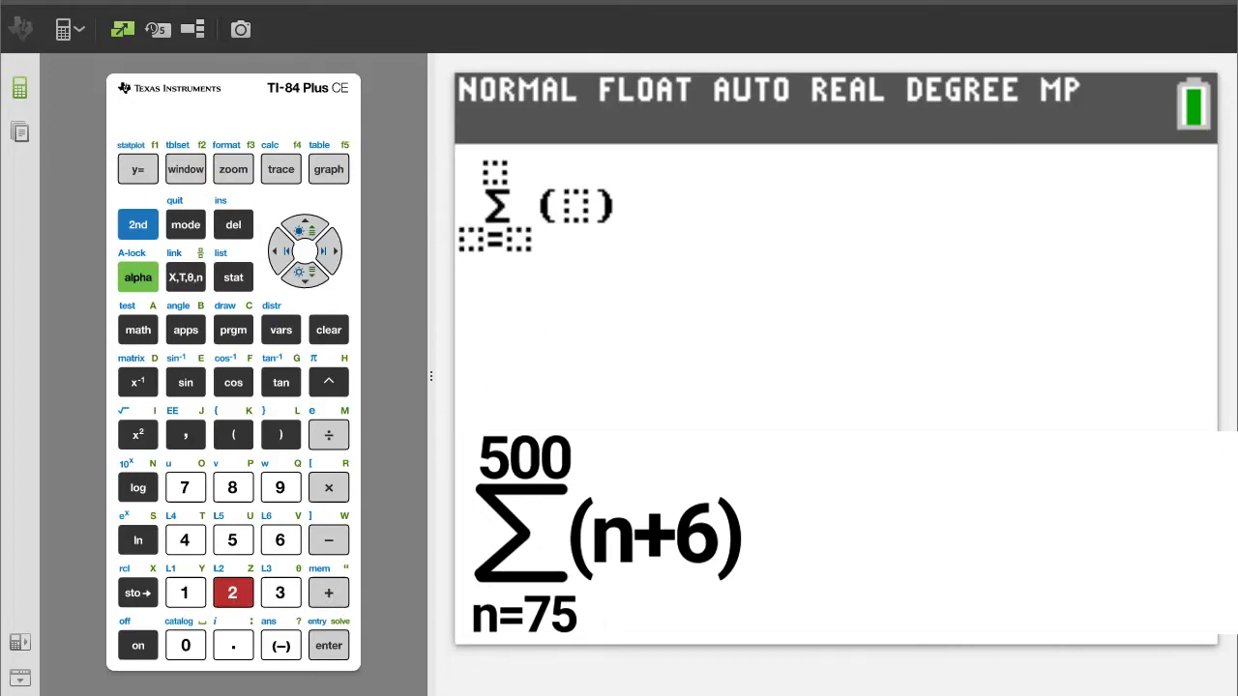
Set the summation's index variable to X, with a lower limit of 75 and an upper limit of 500.
{"action": "left_click_drag", "start_coordinate": [192, 290], "coordinate": [204, 303]}
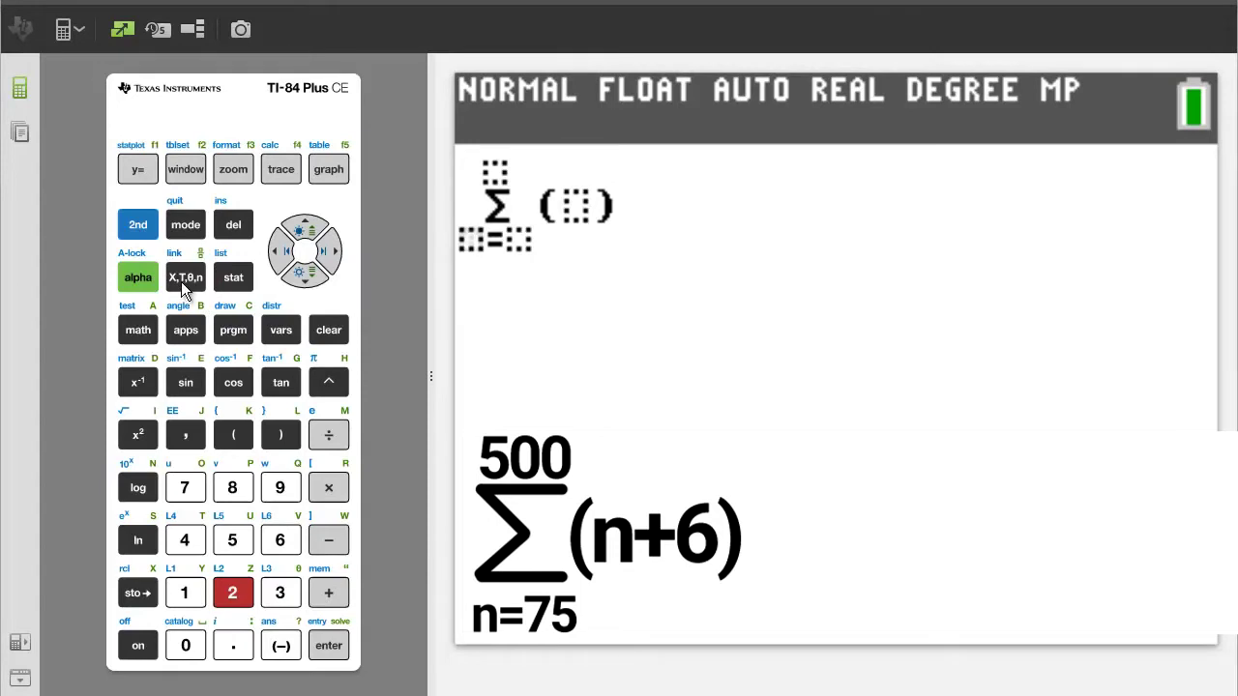
{"action": "left_click", "coordinate": [185, 280]}
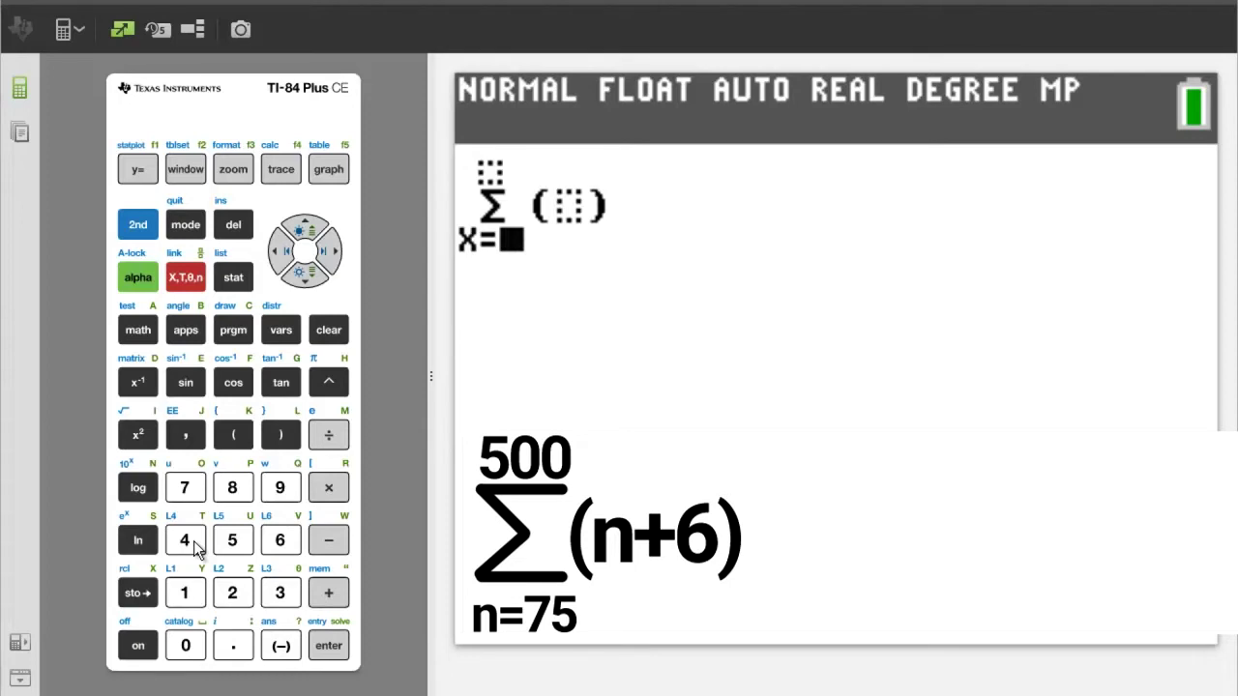
{"action": "left_click", "coordinate": [197, 490]}
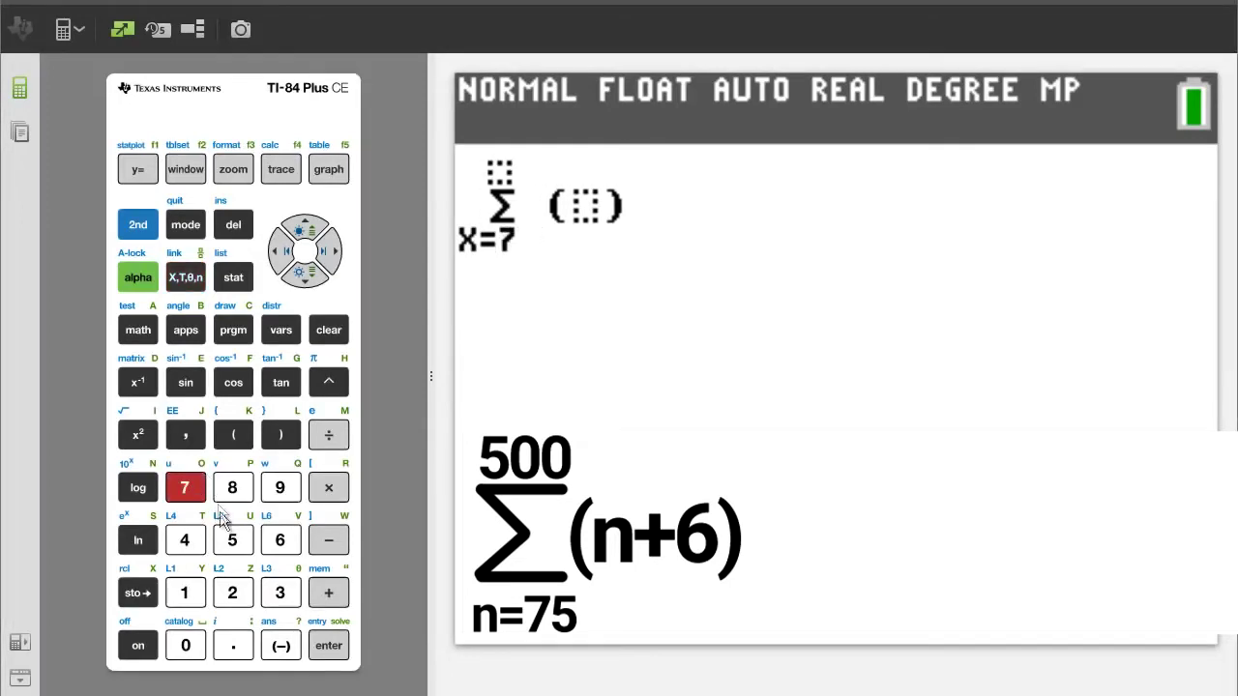
{"action": "left_click", "coordinate": [233, 548]}
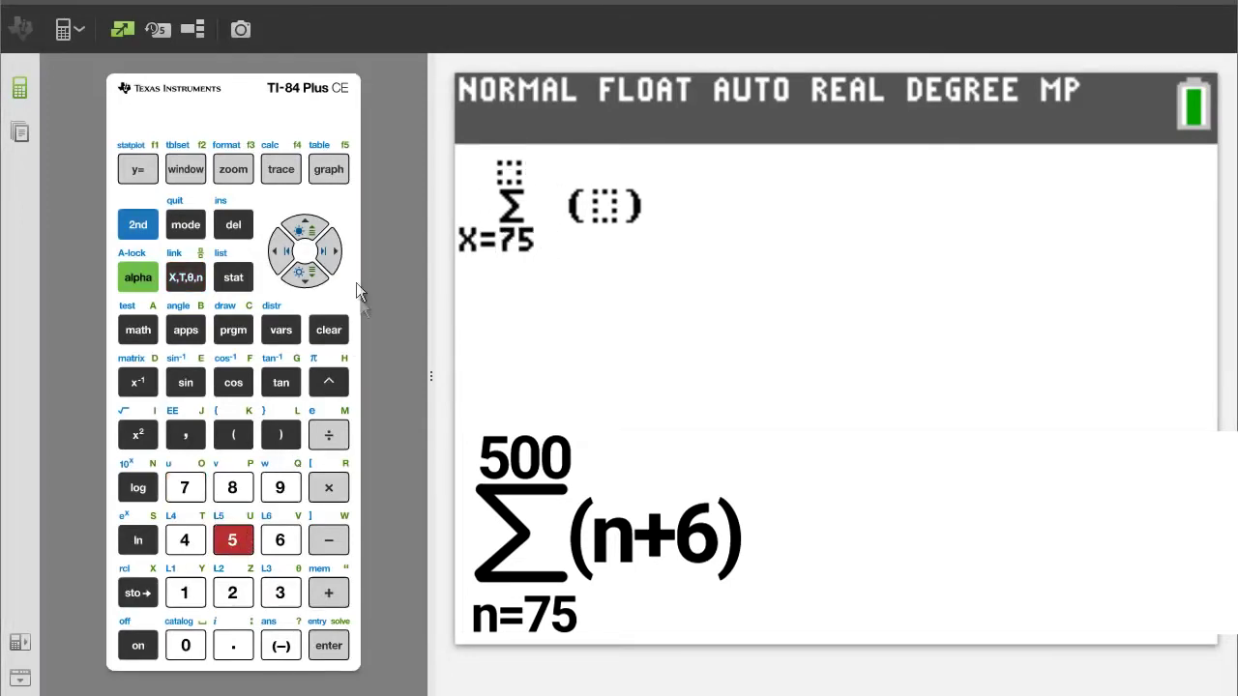
{"action": "left_click", "coordinate": [330, 252]}
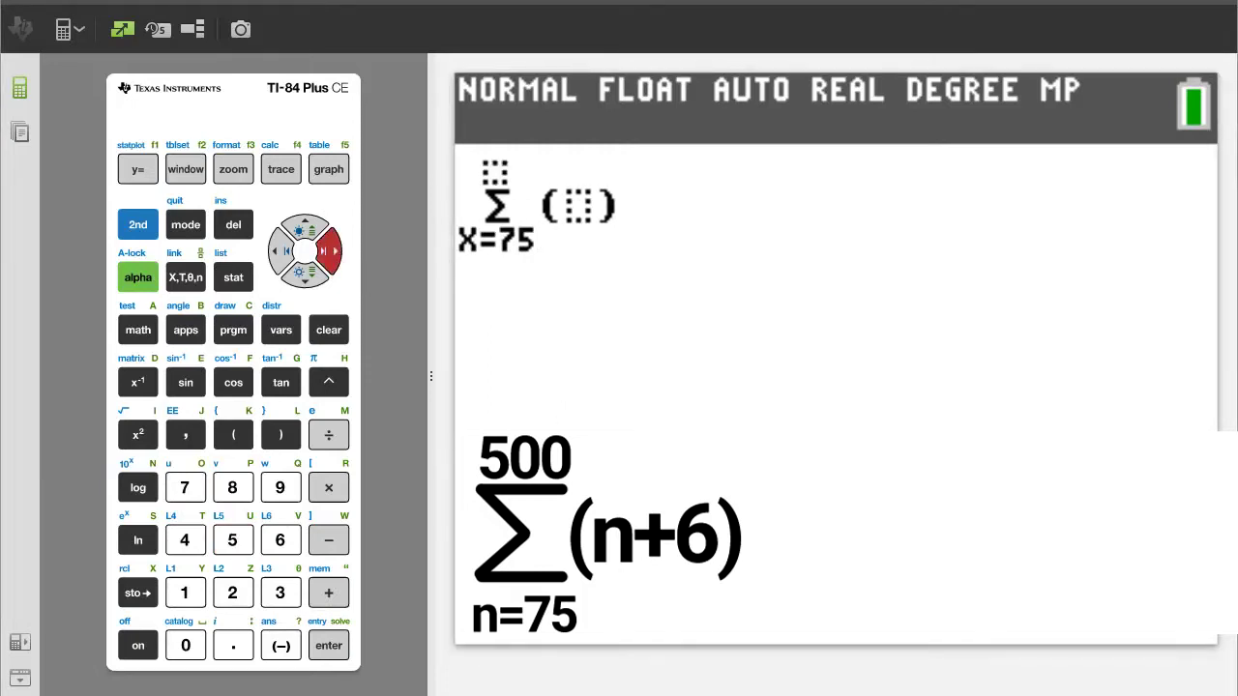
{"action": "left_click", "coordinate": [234, 544]}
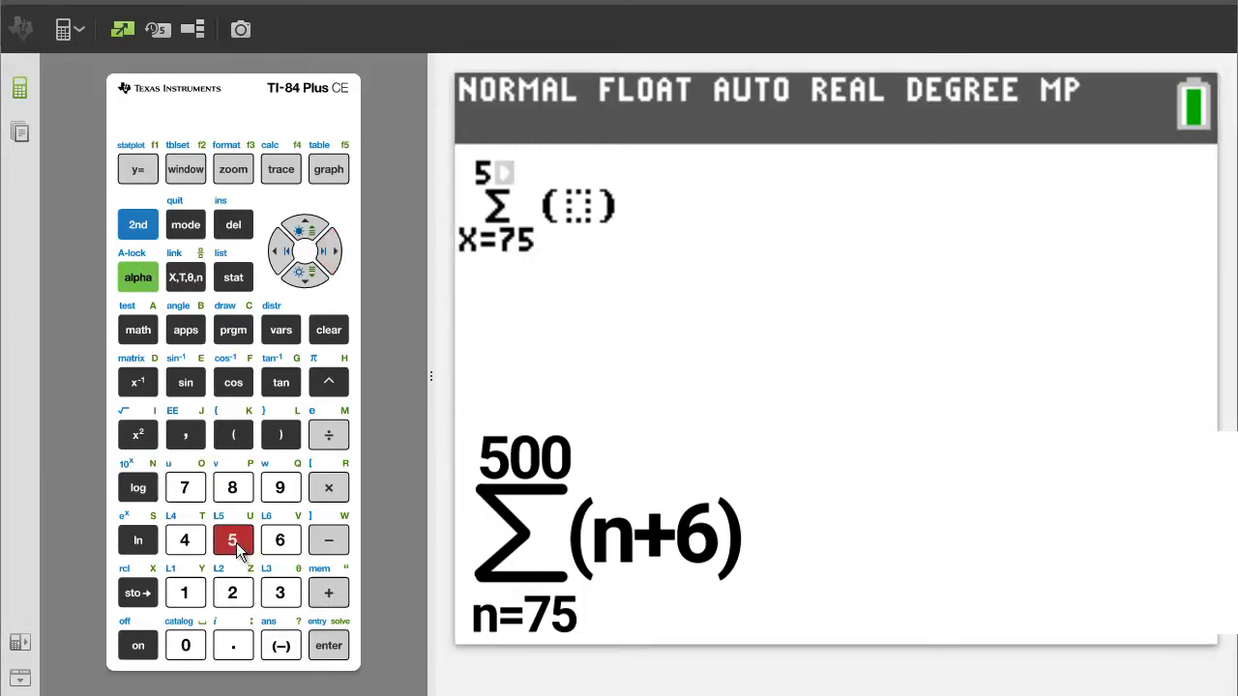
{"action": "left_click", "coordinate": [189, 646]}
{"action": "left_click", "coordinate": [188, 646]}
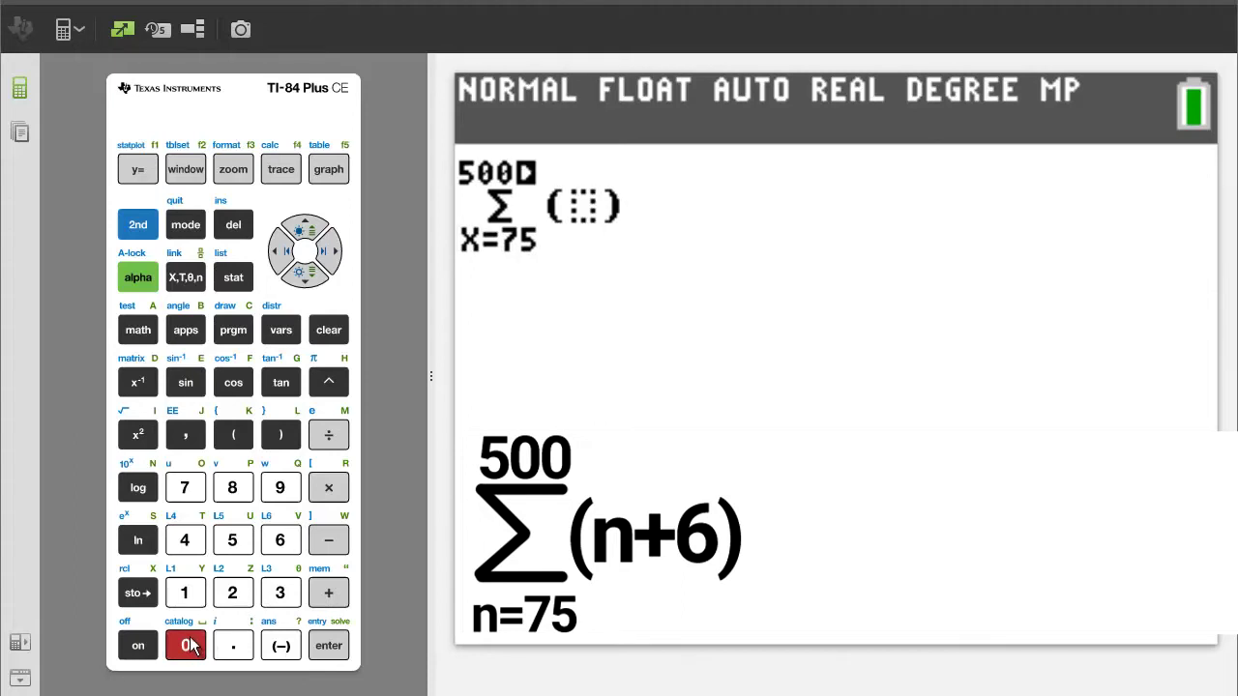
Enter X+6 as the summed expression and evaluate the sum.
{"action": "left_click", "coordinate": [331, 250]}
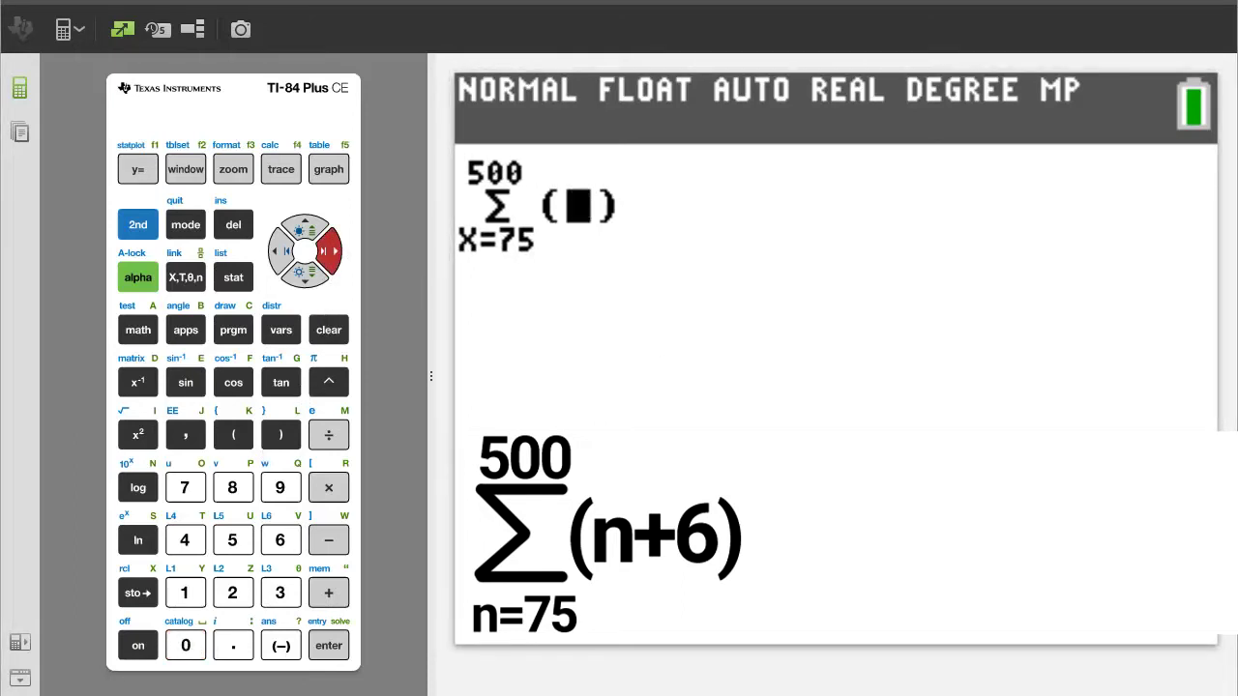
{"action": "left_click", "coordinate": [191, 279]}
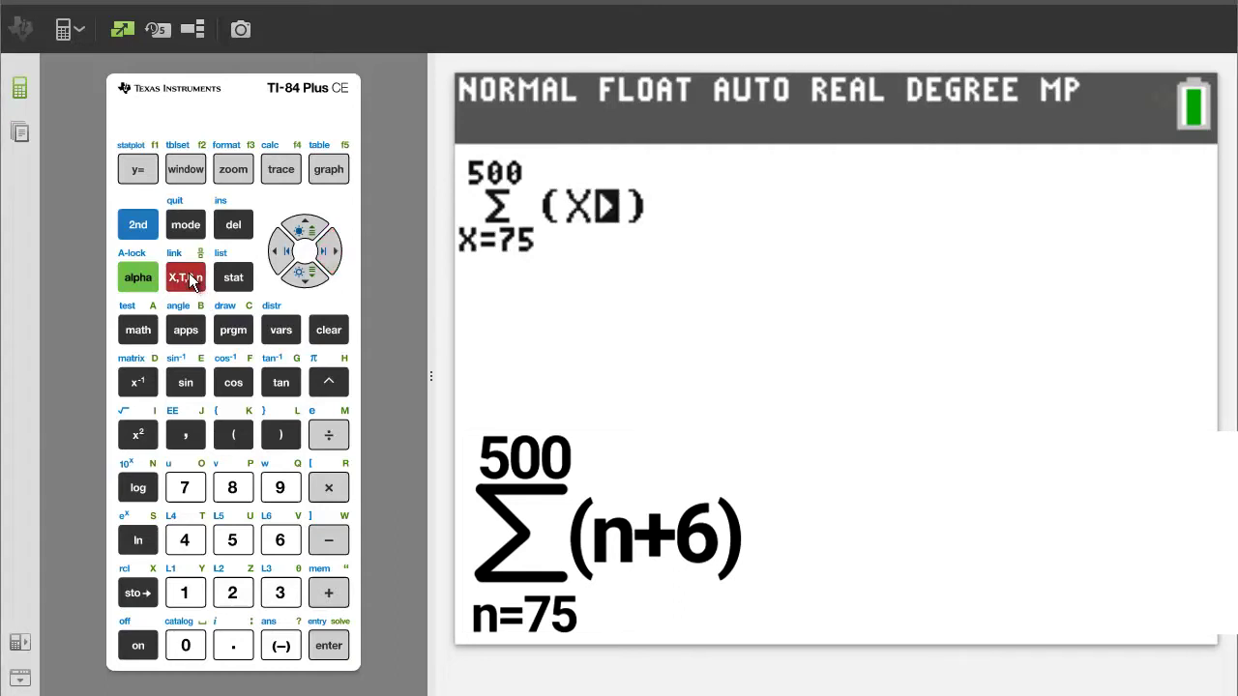
{"action": "left_click", "coordinate": [329, 593]}
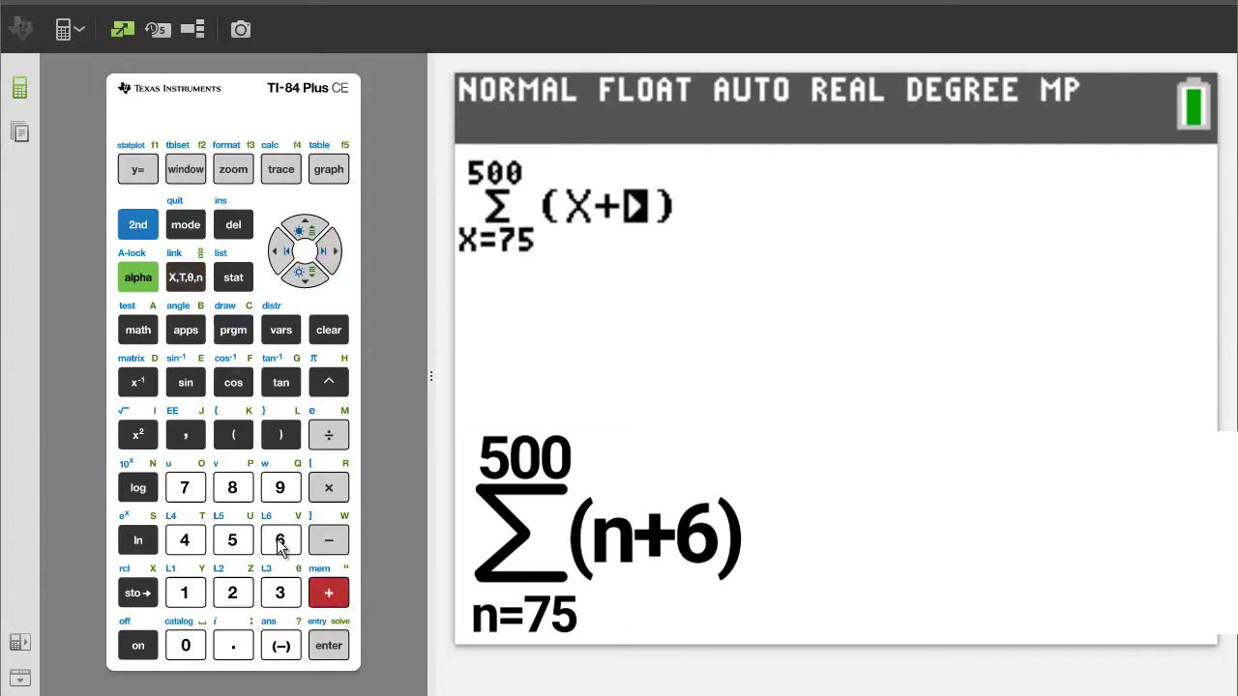
{"action": "left_click", "coordinate": [282, 542]}
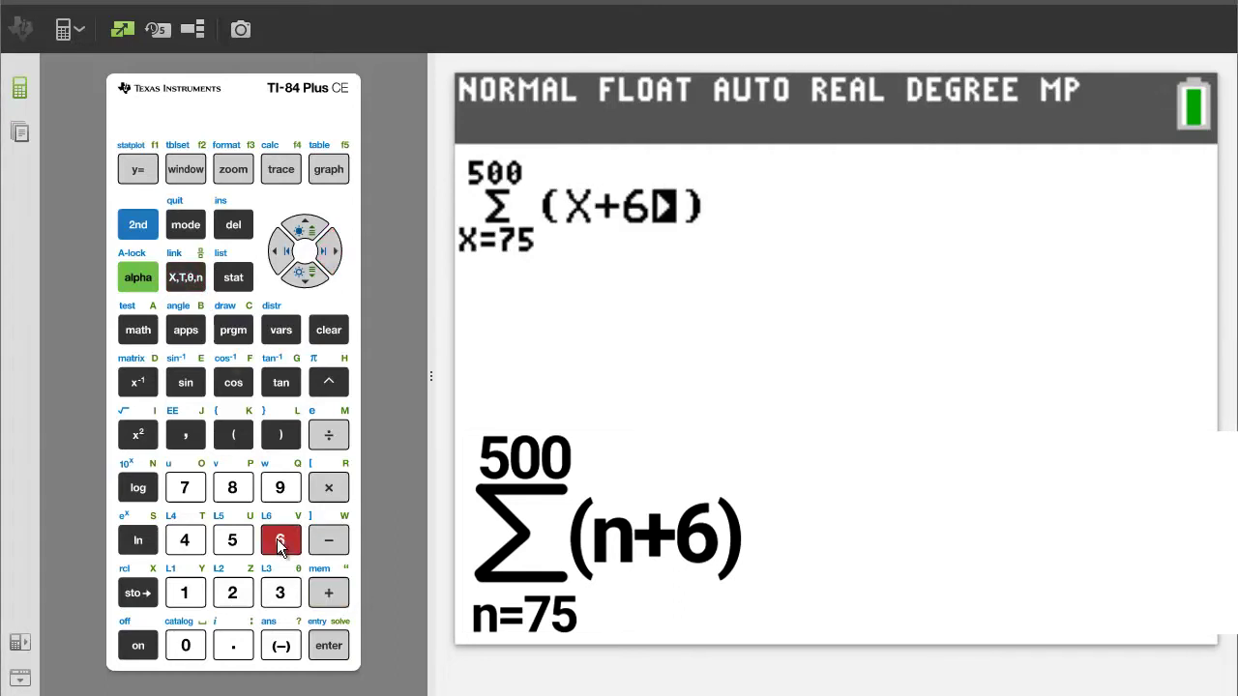
{"action": "left_click", "coordinate": [332, 251]}
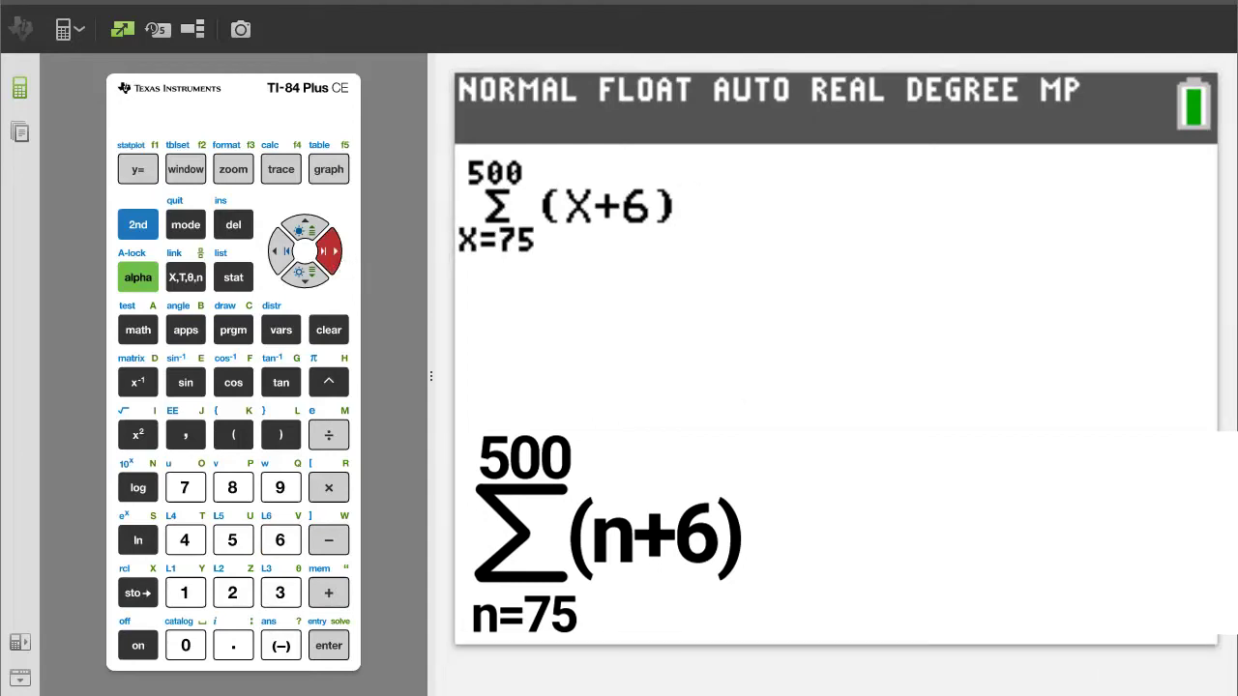
{"action": "left_click", "coordinate": [330, 646]}
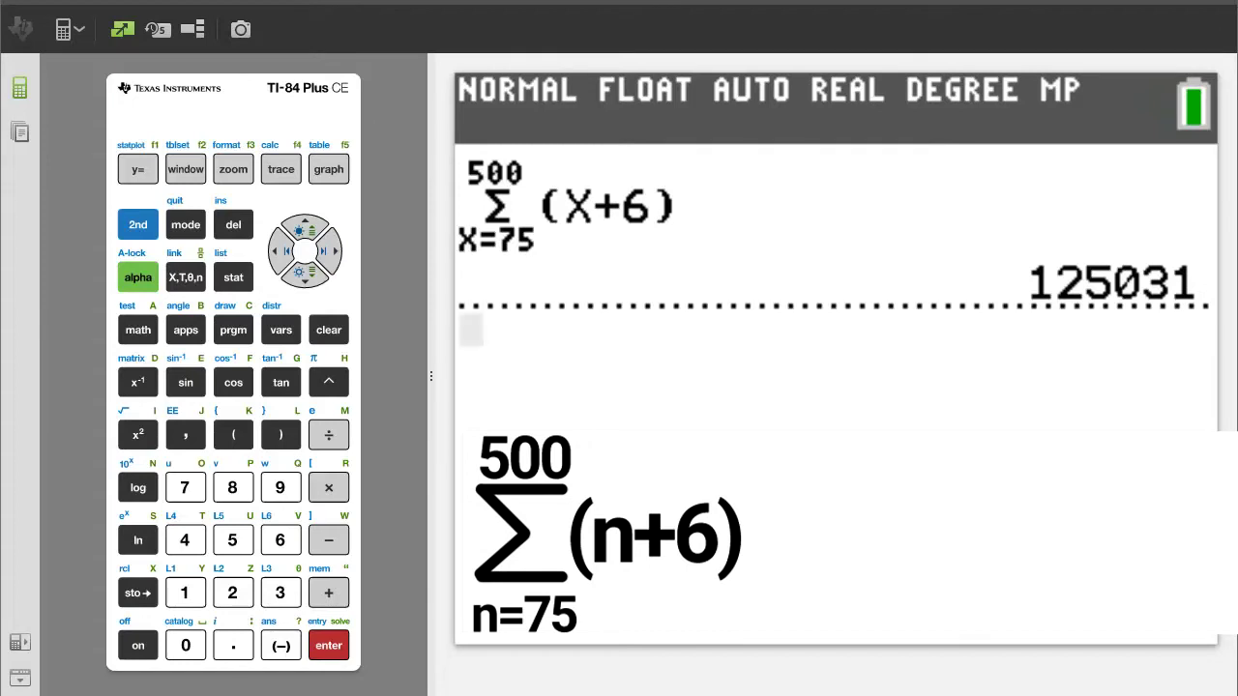
Clear the sum of X+6 from the home screen and insert a new empty summation template.
{"action": "left_click", "coordinate": [341, 331]}
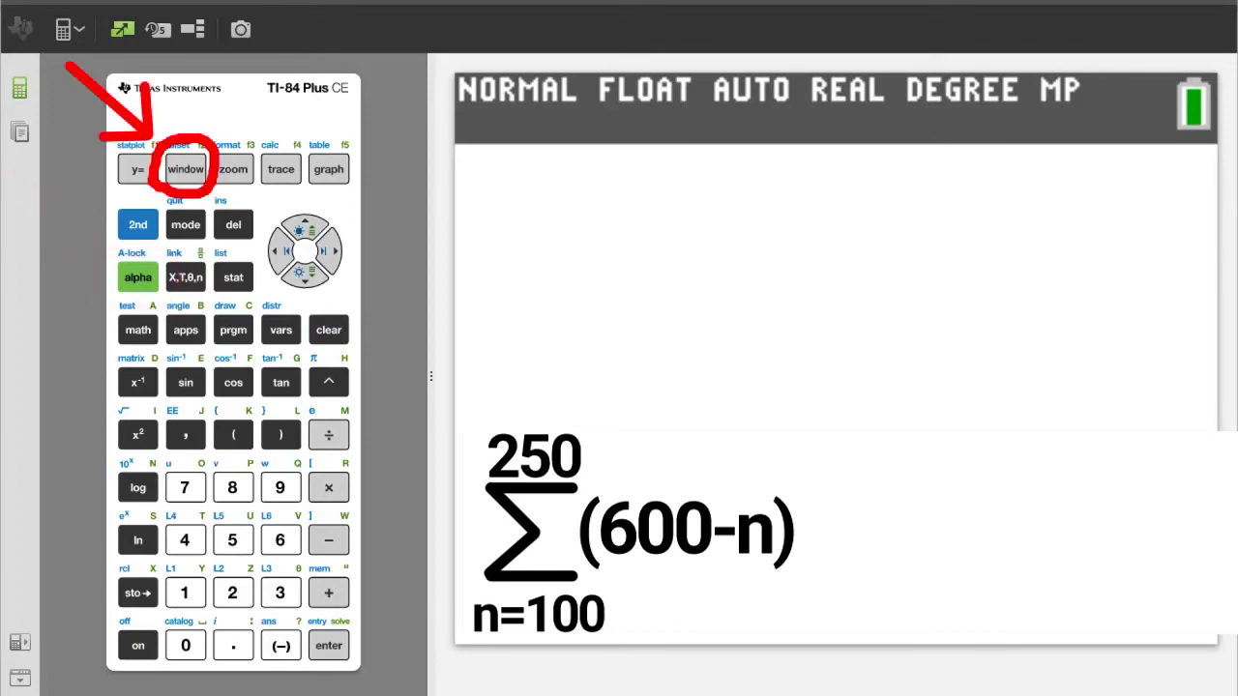
{"action": "left_click", "coordinate": [329, 330]}
{"action": "left_click", "coordinate": [137, 278]}
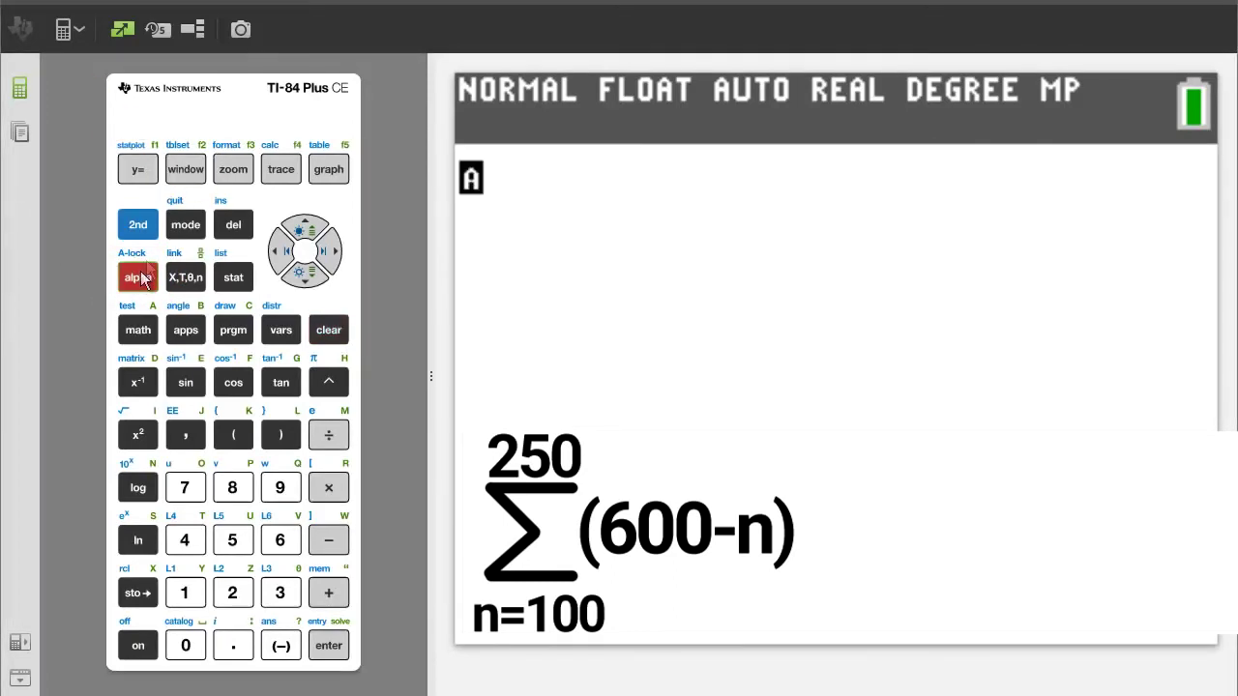
{"action": "left_click", "coordinate": [185, 171]}
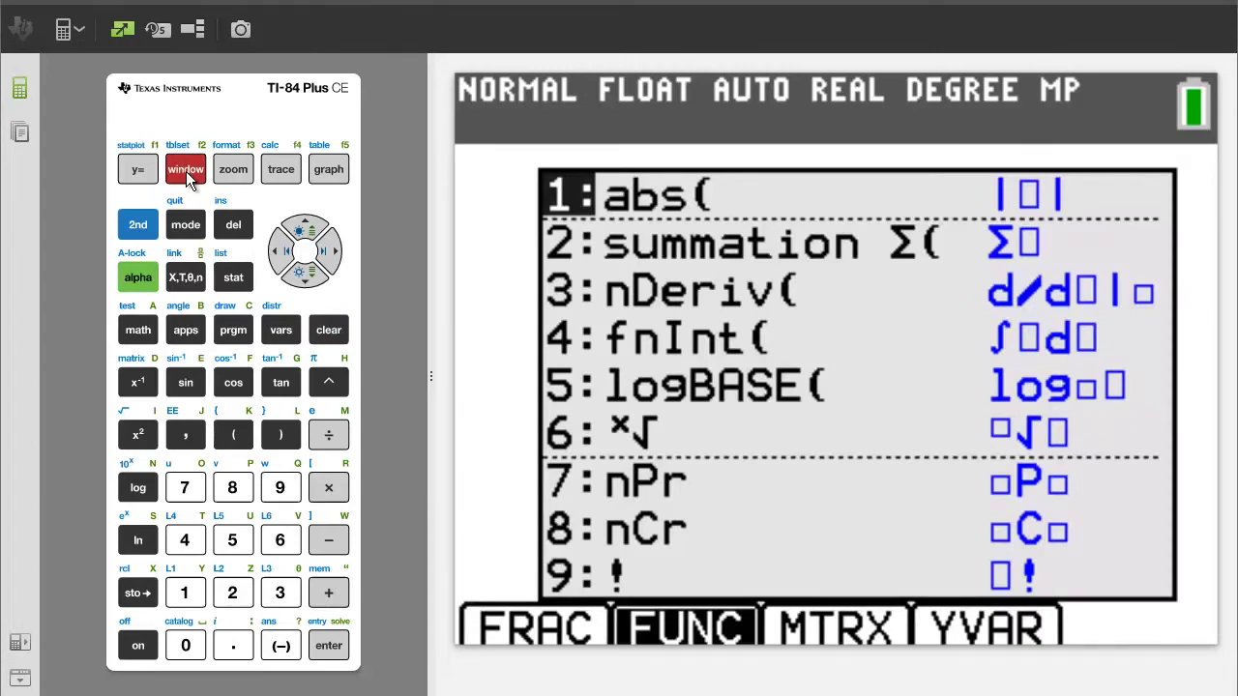
{"action": "left_click", "coordinate": [239, 596]}
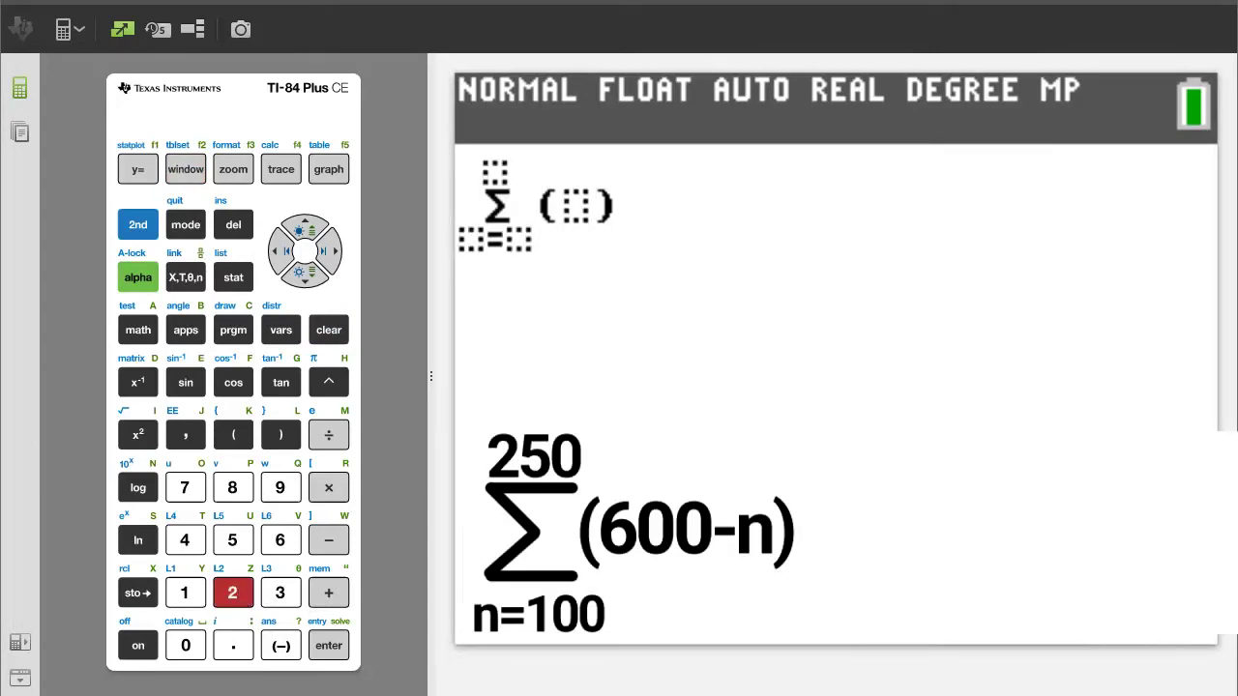
Set the summation's index variable to X, with a lower limit of 100 and an upper limit of 250.
{"action": "left_click", "coordinate": [190, 279]}
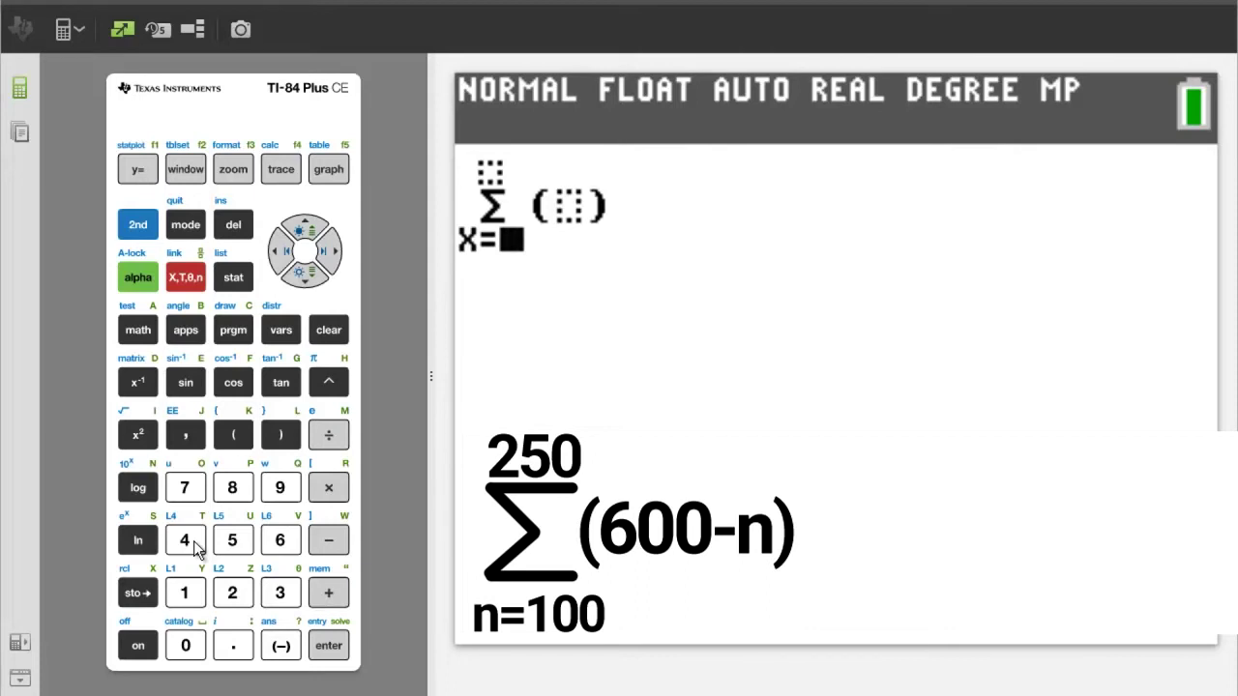
{"action": "left_click", "coordinate": [184, 593]}
{"action": "left_click", "coordinate": [187, 646]}
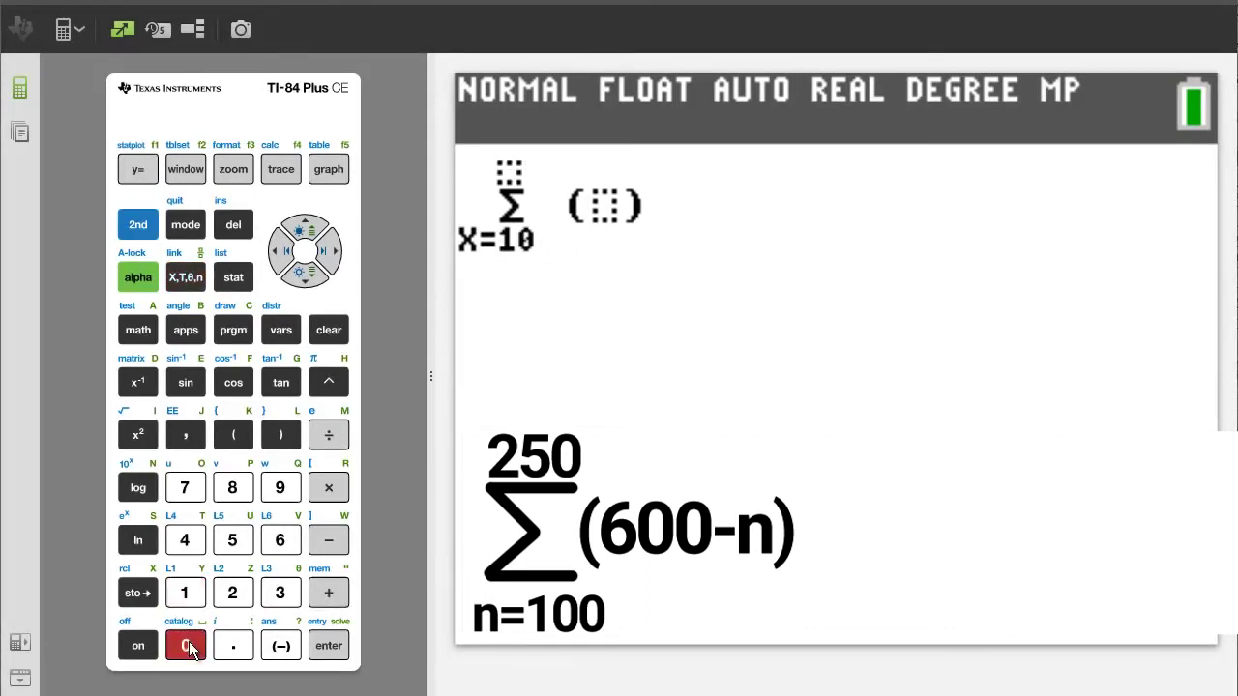
{"action": "left_click", "coordinate": [189, 648]}
{"action": "left_click", "coordinate": [329, 253]}
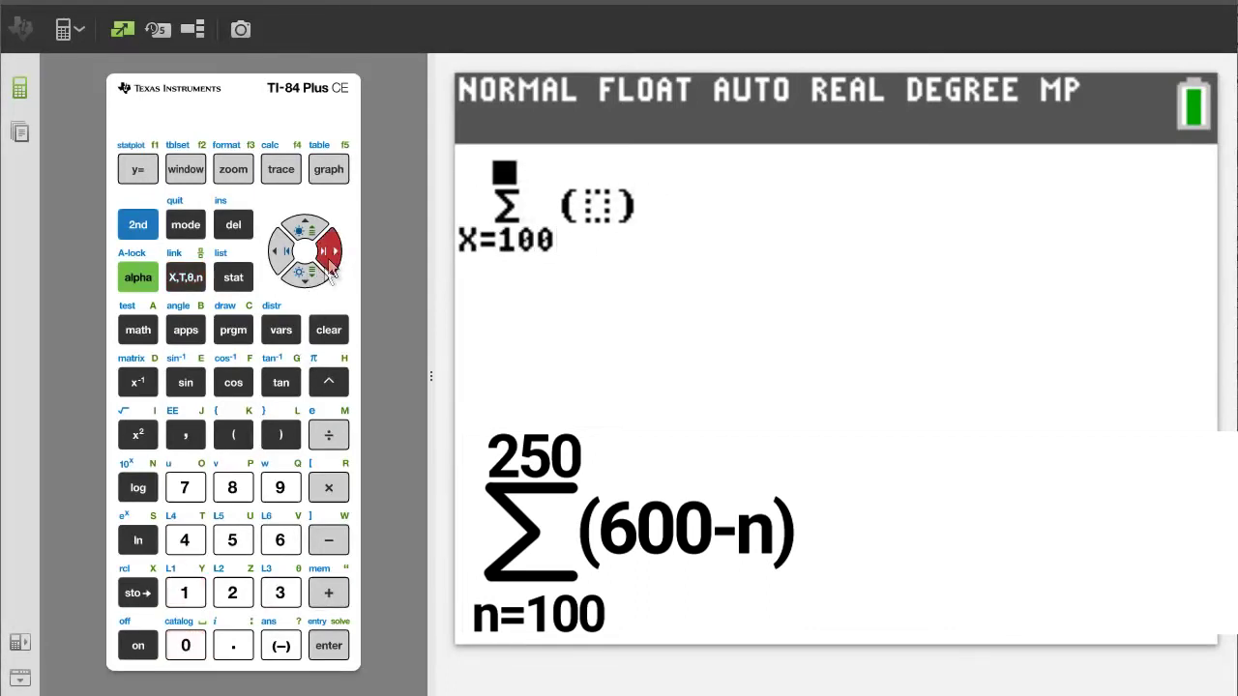
{"action": "left_click", "coordinate": [233, 592]}
{"action": "left_click", "coordinate": [232, 542]}
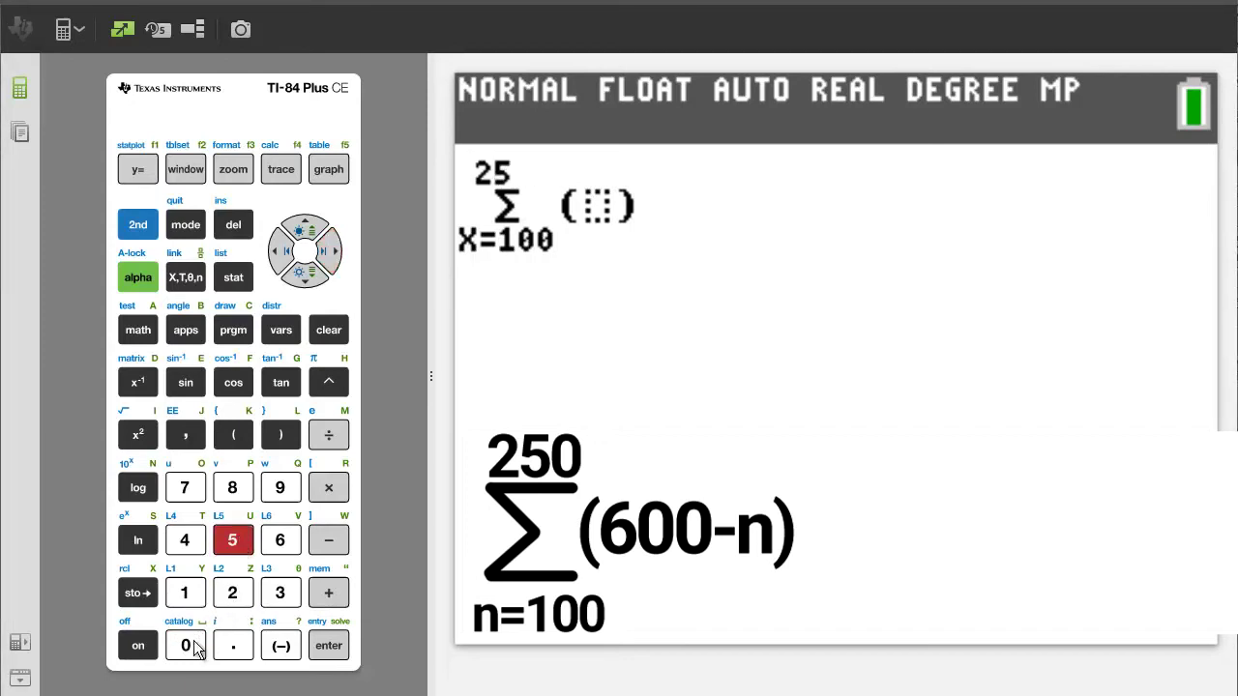
{"action": "left_click", "coordinate": [188, 648]}
Enter 600-X as the summed expression and evaluate the sum.
{"action": "left_click", "coordinate": [335, 252]}
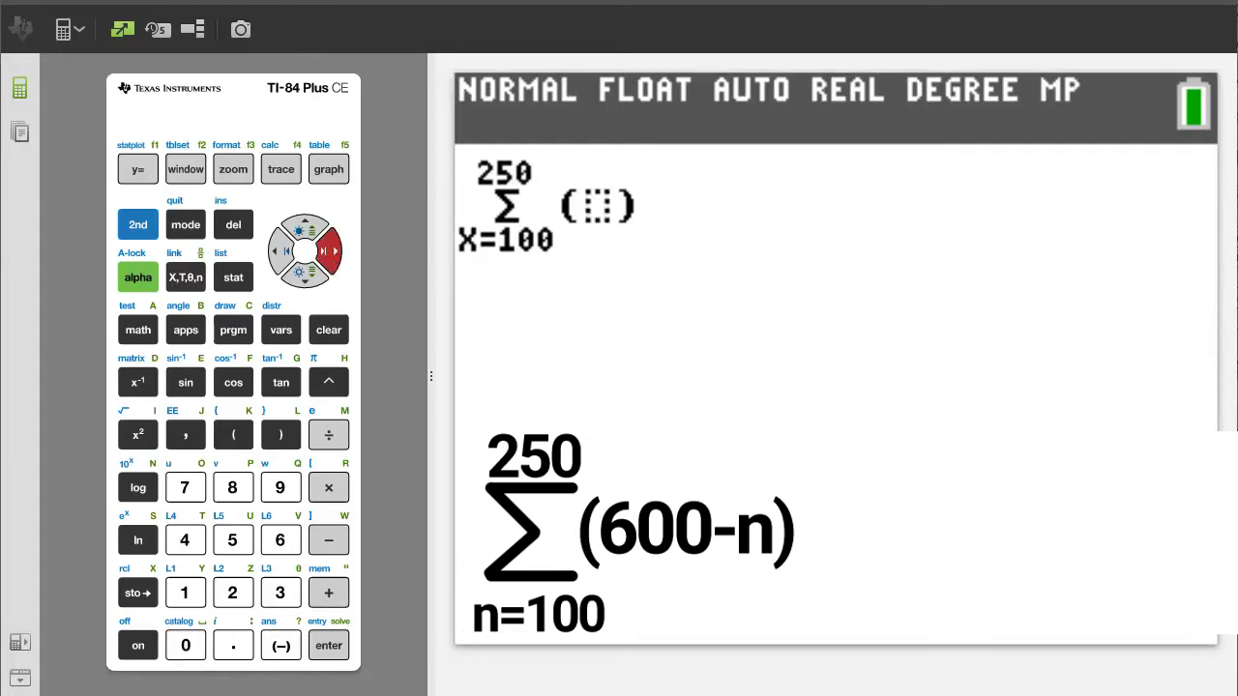
{"action": "left_click", "coordinate": [280, 539]}
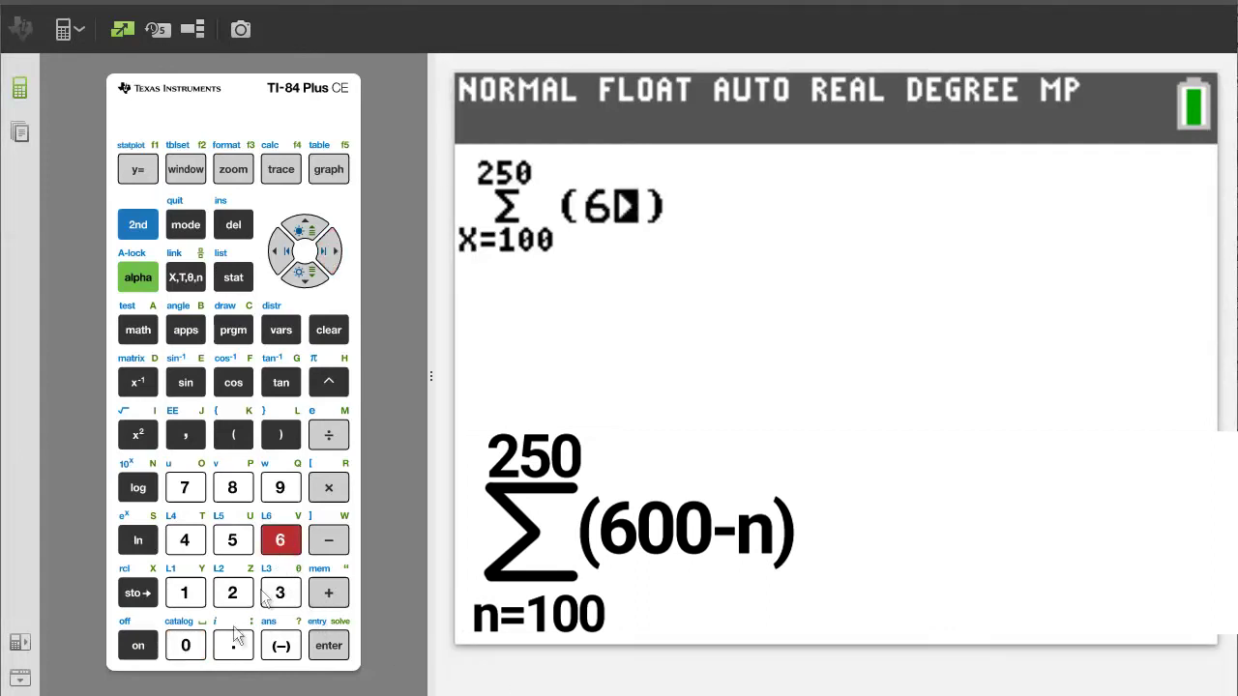
{"action": "left_click", "coordinate": [200, 649]}
{"action": "left_click", "coordinate": [200, 649]}
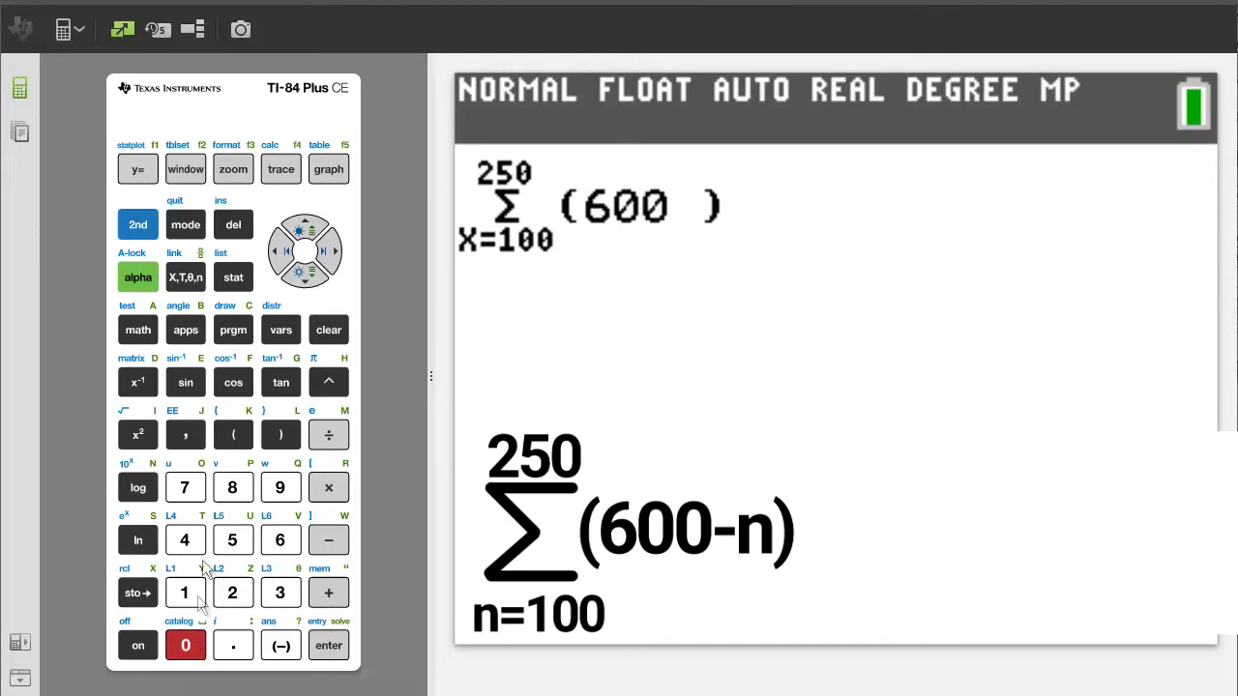
{"action": "left_click", "coordinate": [329, 539]}
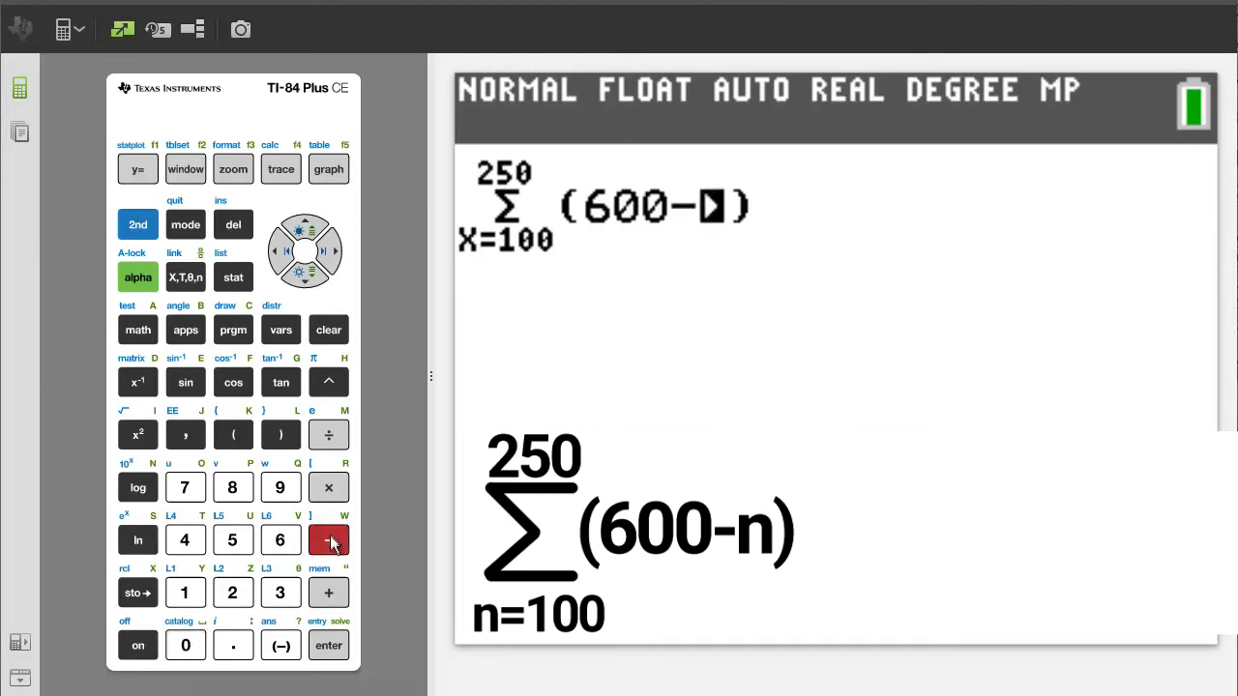
{"action": "left_click", "coordinate": [188, 278]}
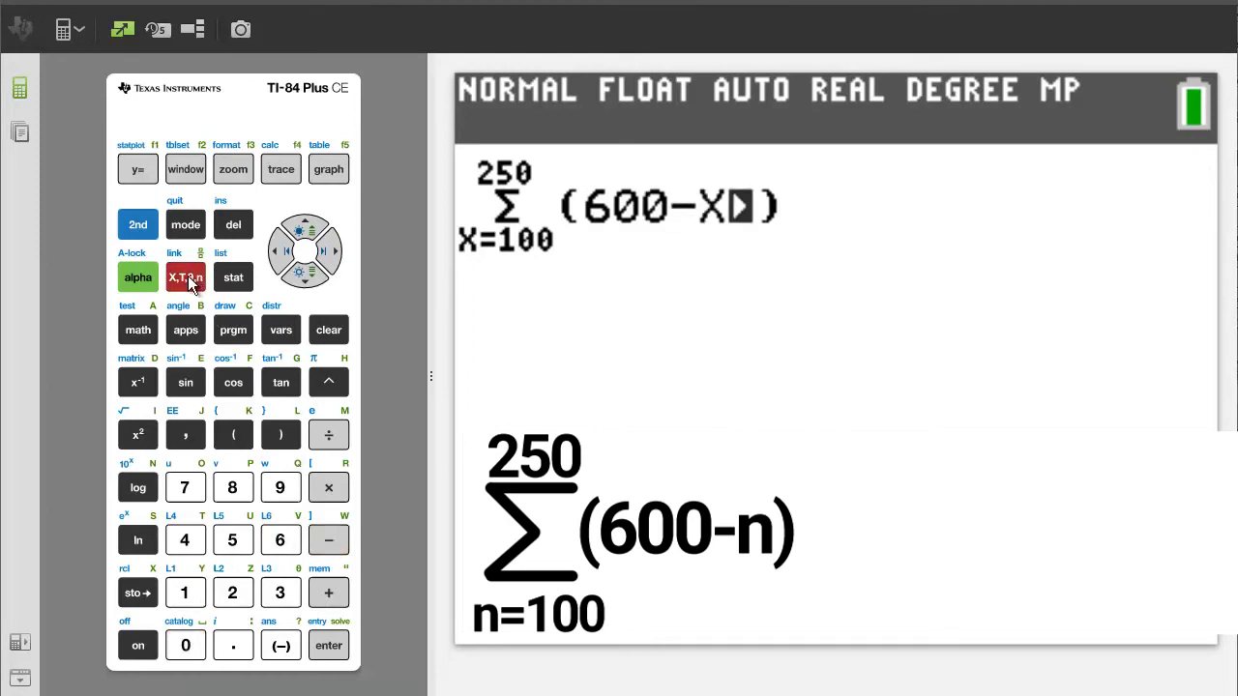
{"action": "left_click", "coordinate": [335, 256]}
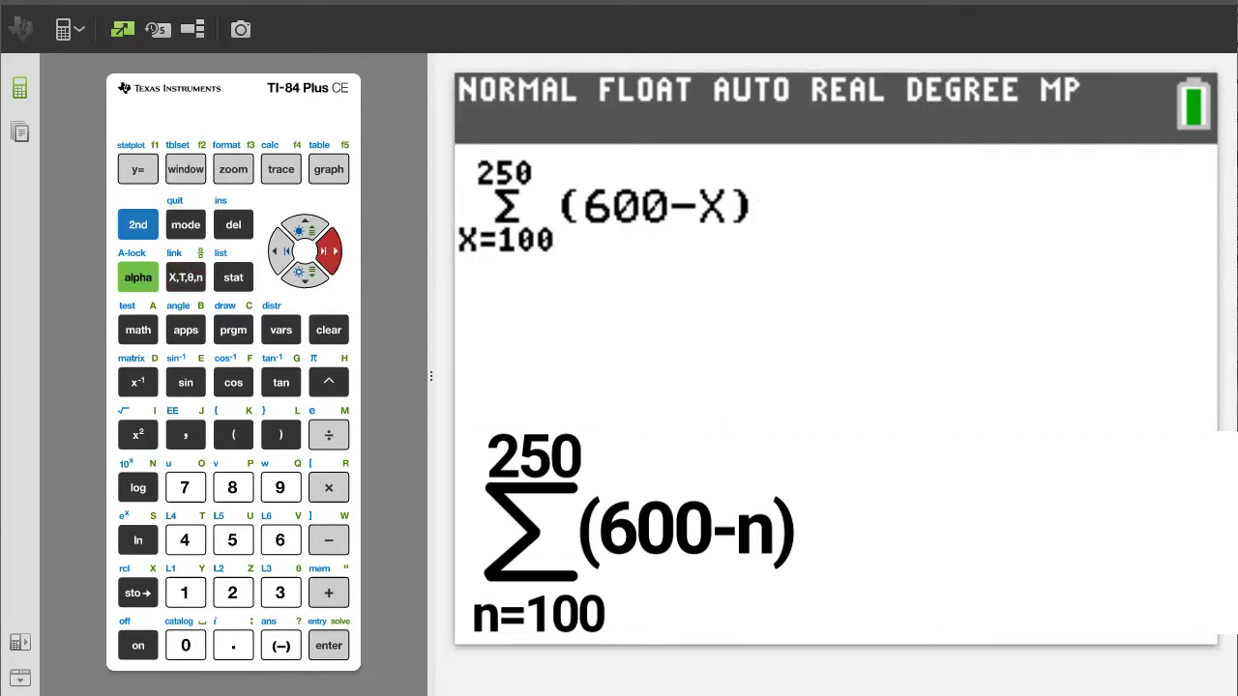
{"action": "left_click", "coordinate": [337, 650]}
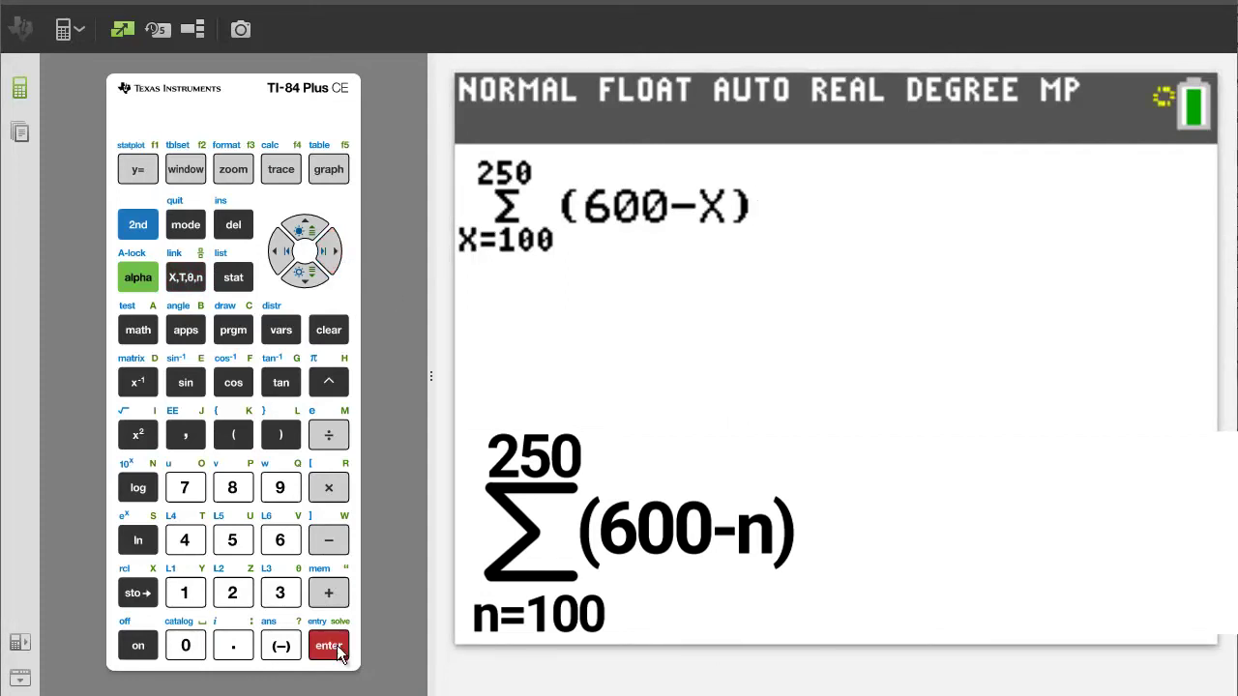
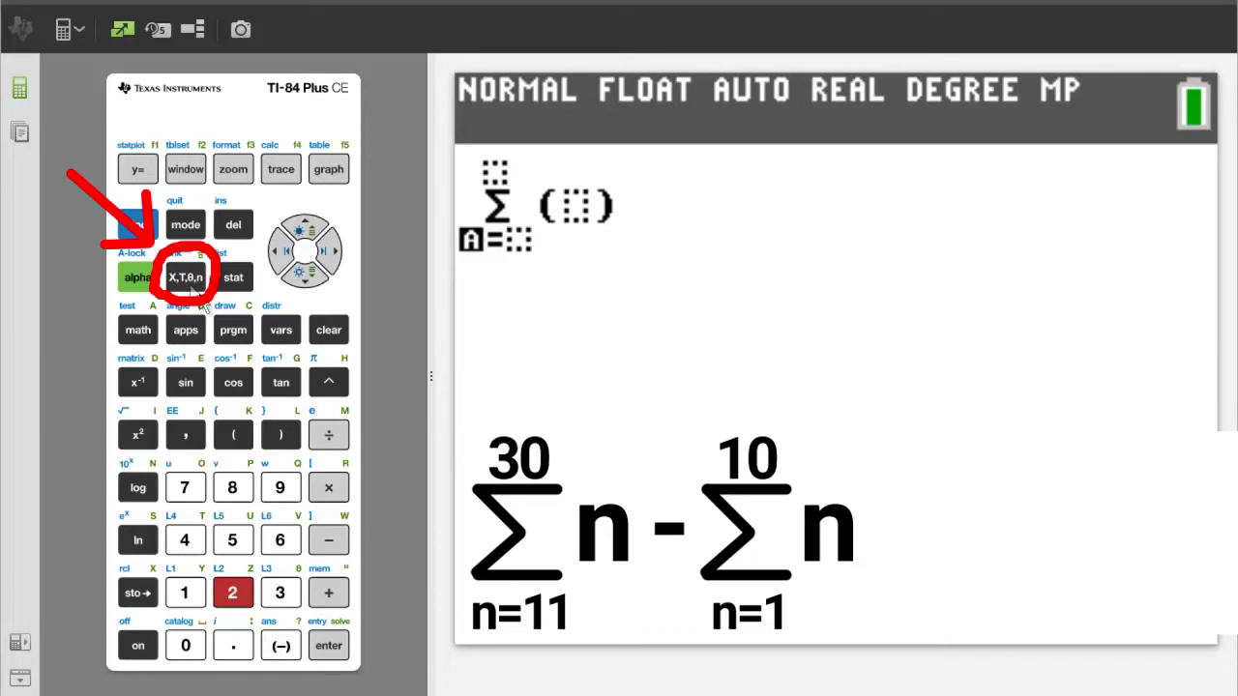
Set the empty summation's index variable to X, with a lower limit of 11 and an upper limit of 30.
{"action": "left_click", "coordinate": [193, 280]}
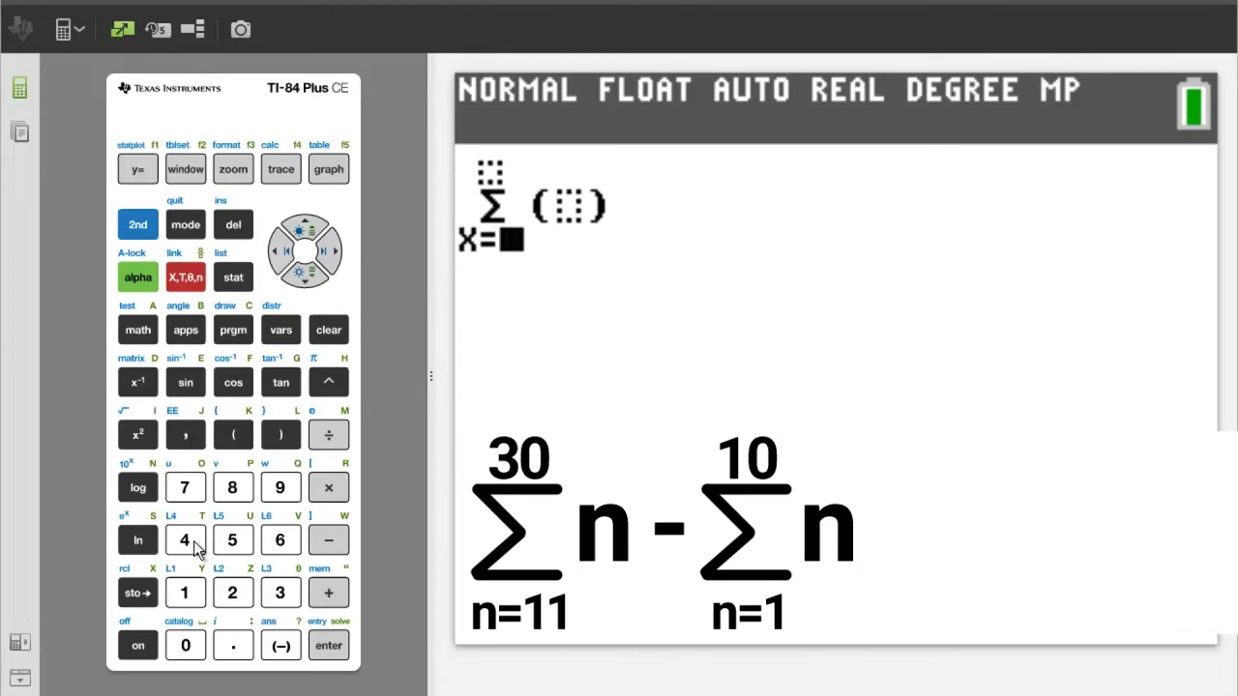
{"action": "left_click", "coordinate": [187, 592]}
{"action": "left_click", "coordinate": [187, 592]}
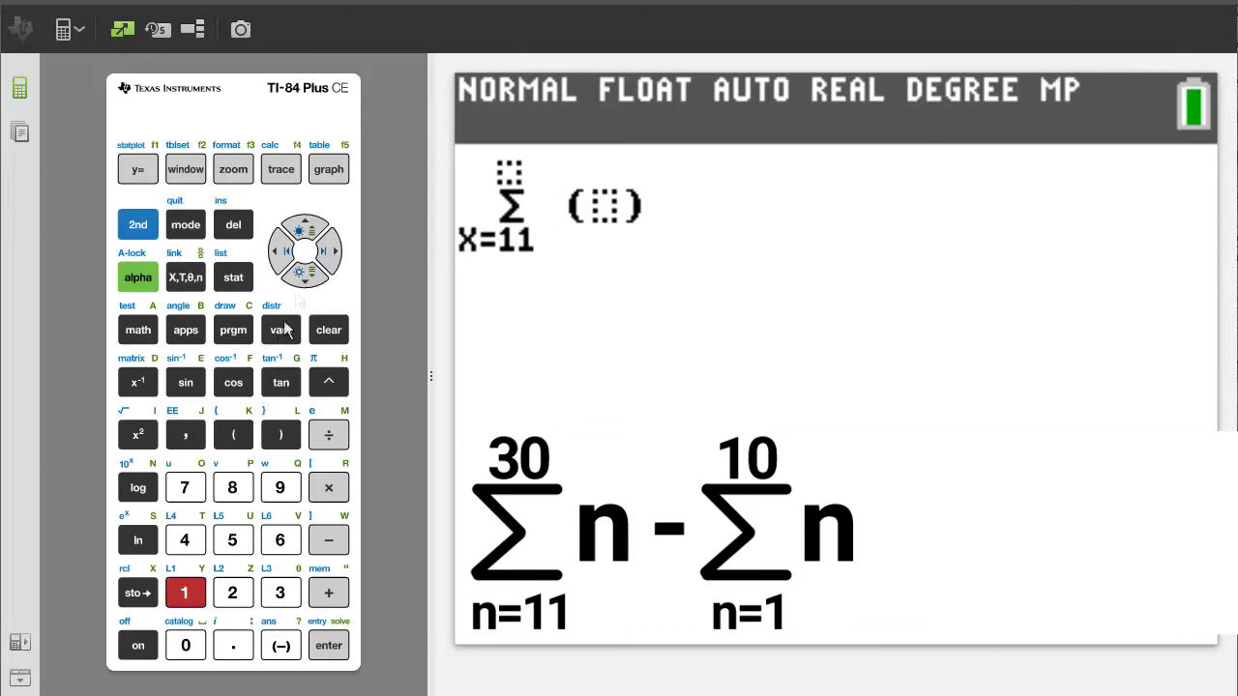
{"action": "left_click", "coordinate": [330, 251]}
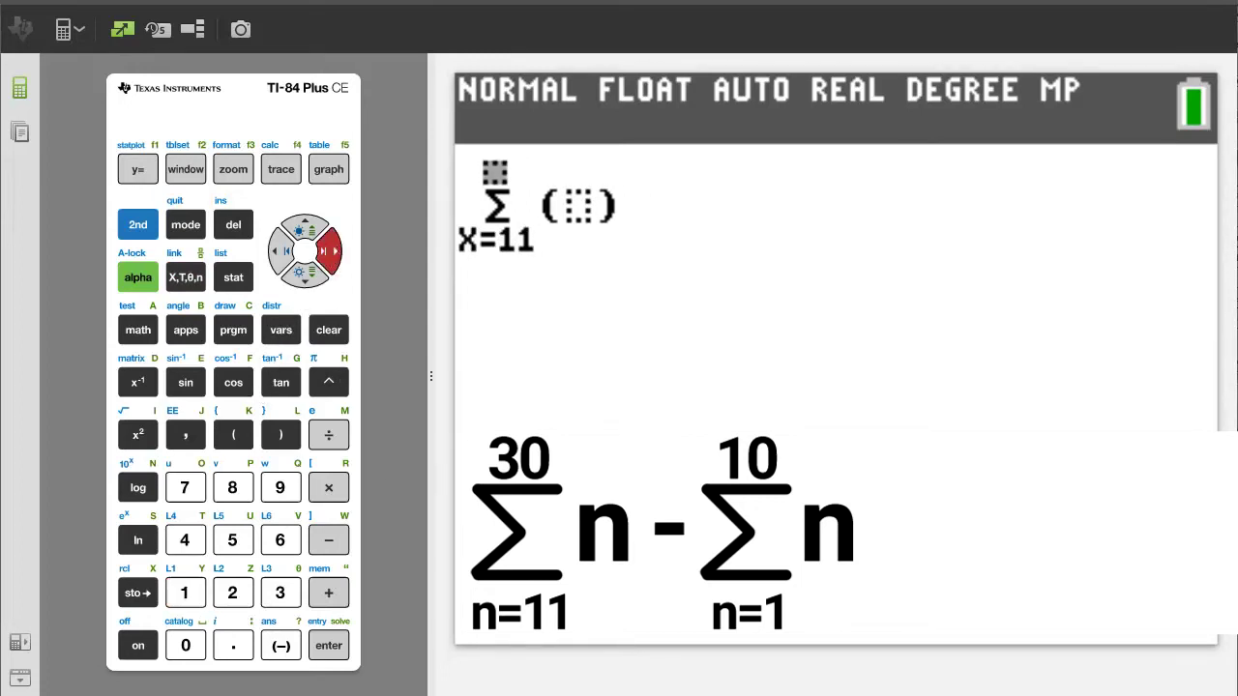
{"action": "left_click", "coordinate": [279, 592]}
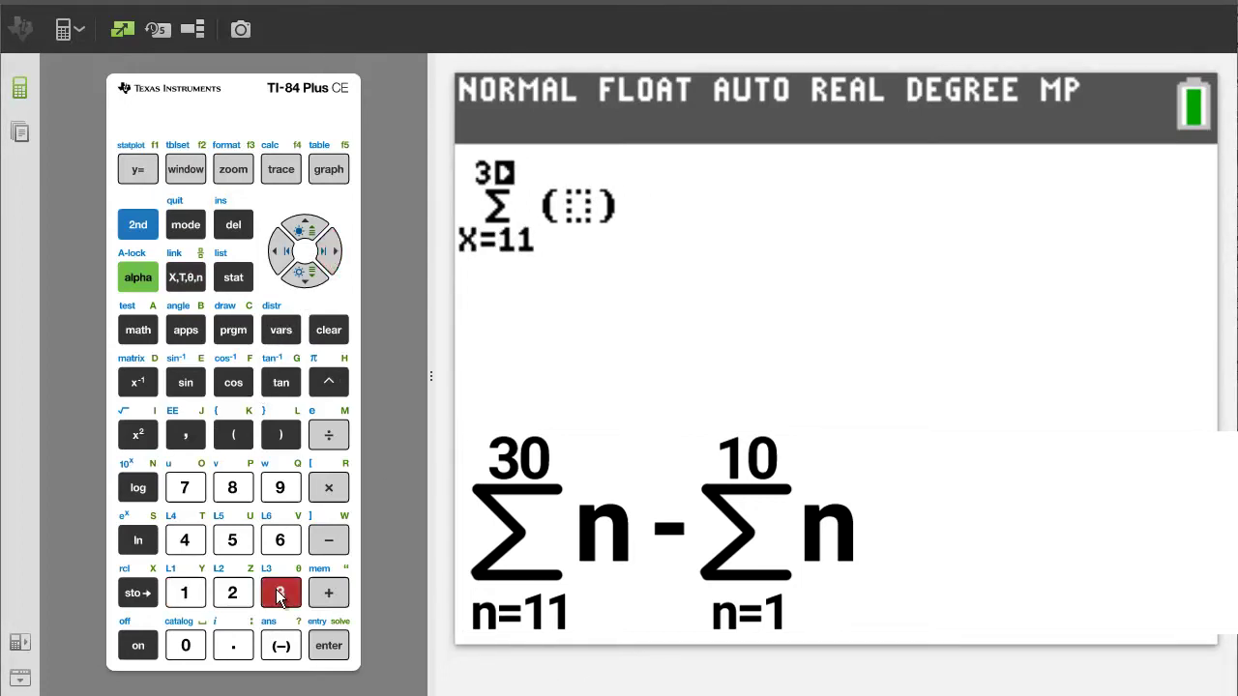
{"action": "left_click", "coordinate": [185, 645]}
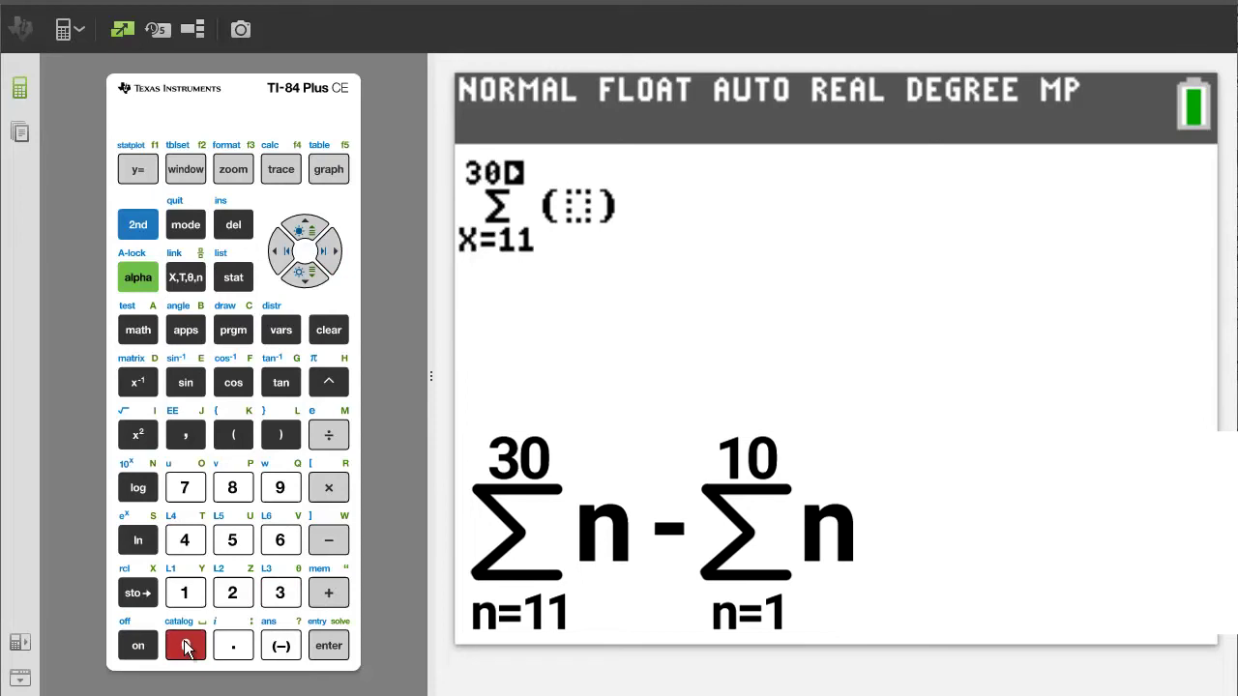
Enter X as the summed expression of the summation from 11 to 30.
{"action": "left_click", "coordinate": [331, 255]}
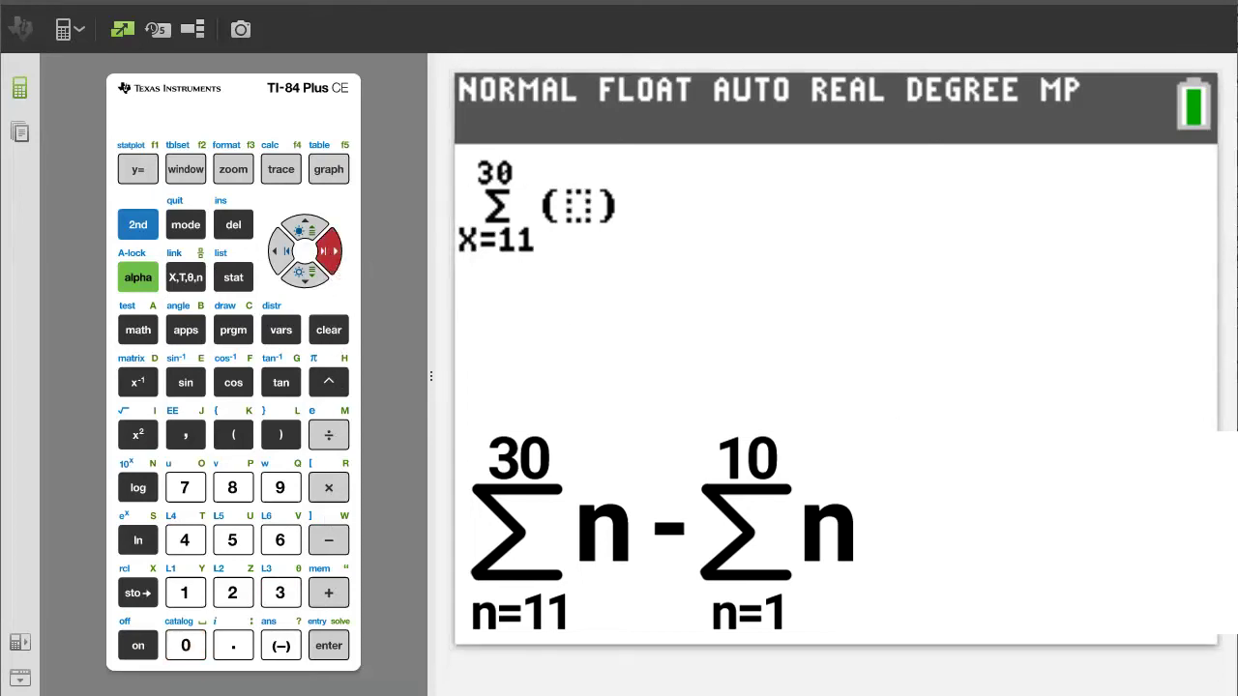
{"action": "left_click", "coordinate": [185, 282]}
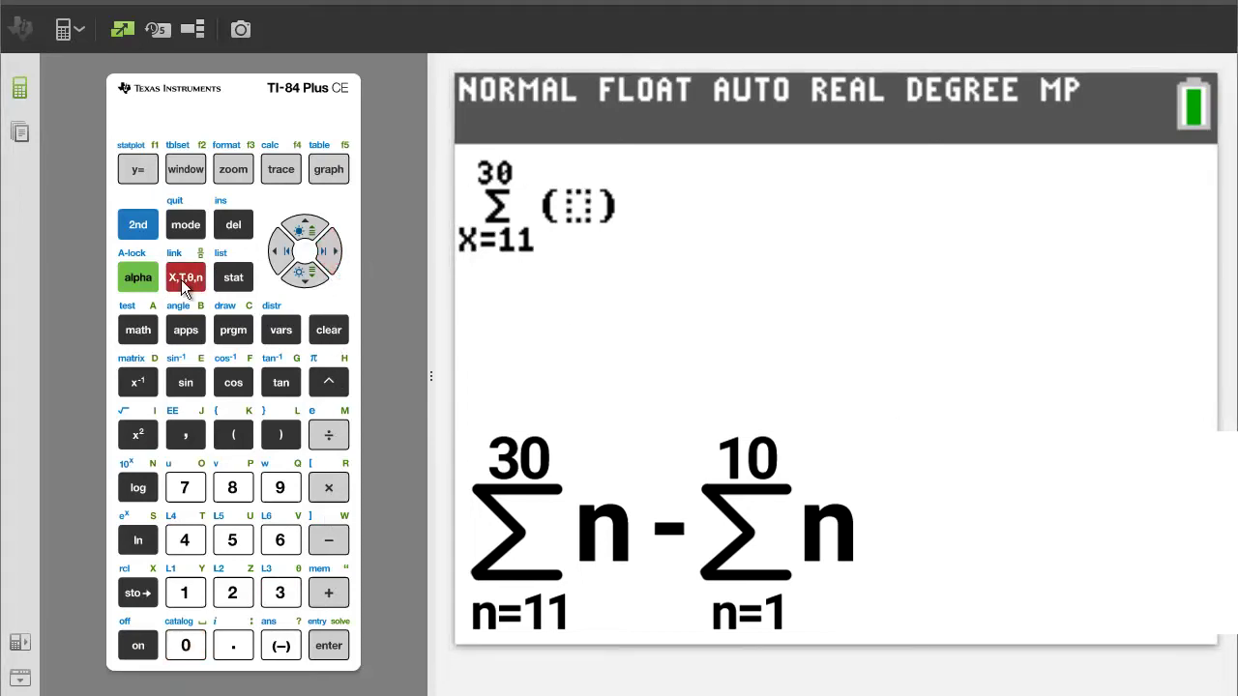
{"action": "left_click", "coordinate": [331, 252]}
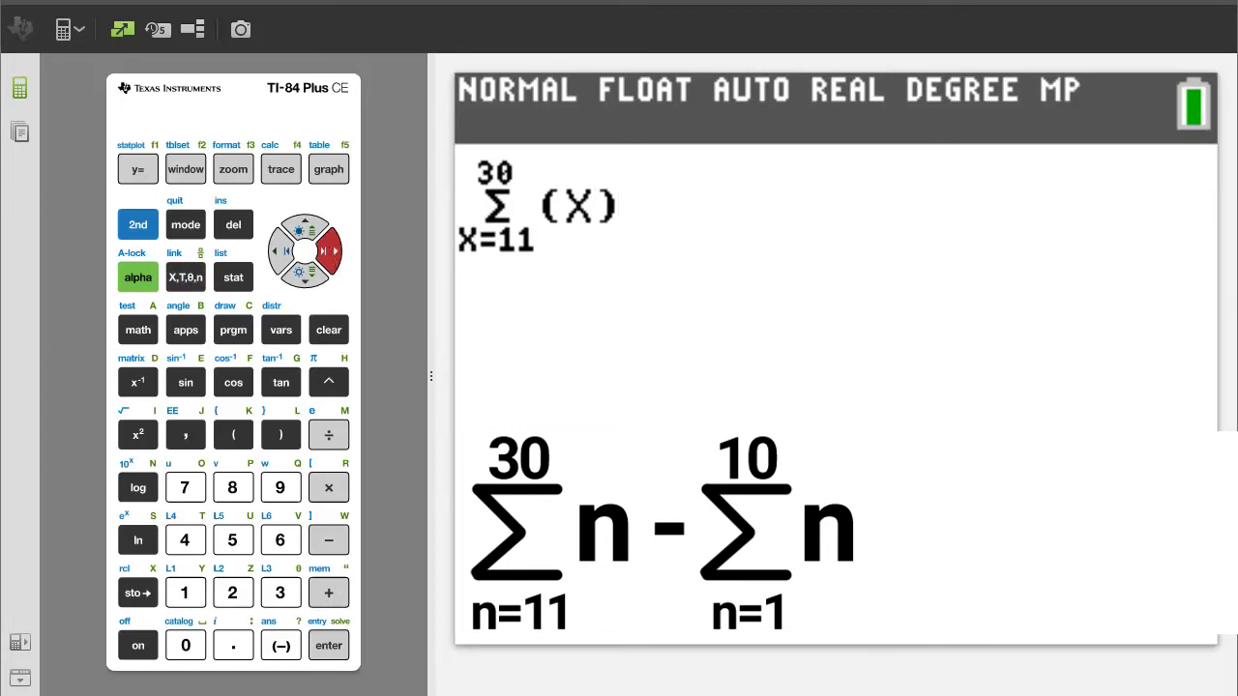
Add a minus sign after the first summation and insert a second, empty summation template.
{"action": "left_click", "coordinate": [331, 544]}
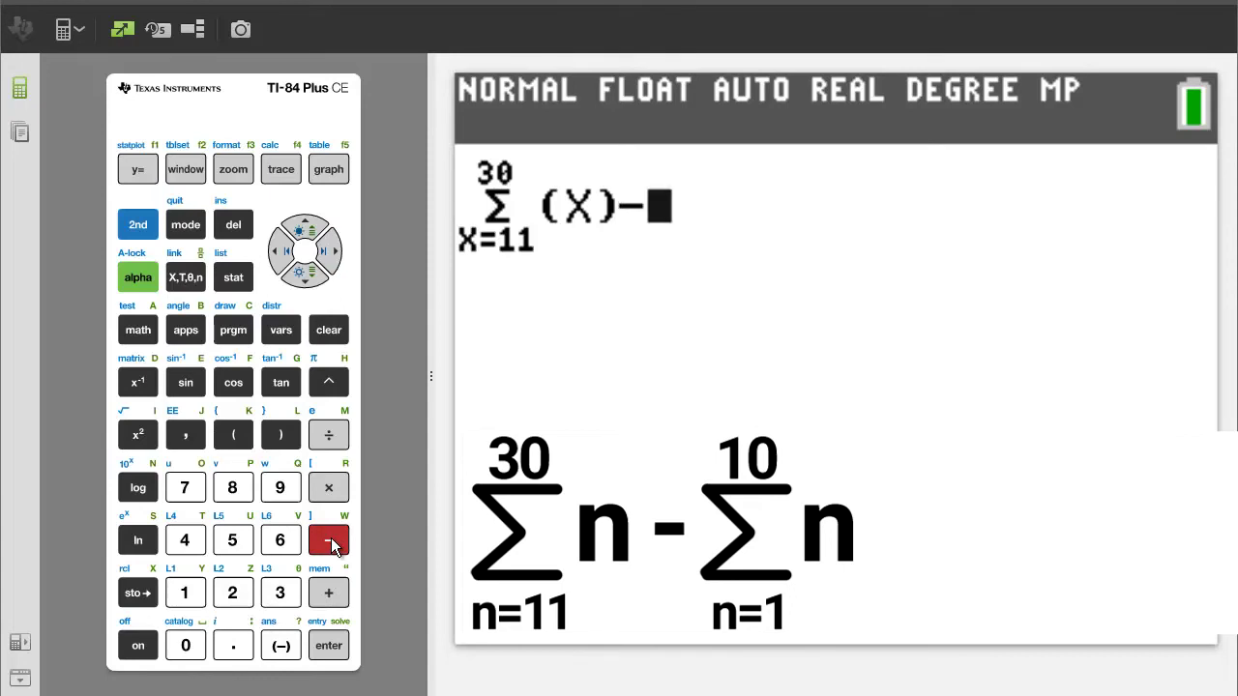
{"action": "left_click", "coordinate": [130, 279]}
{"action": "left_click", "coordinate": [184, 170]}
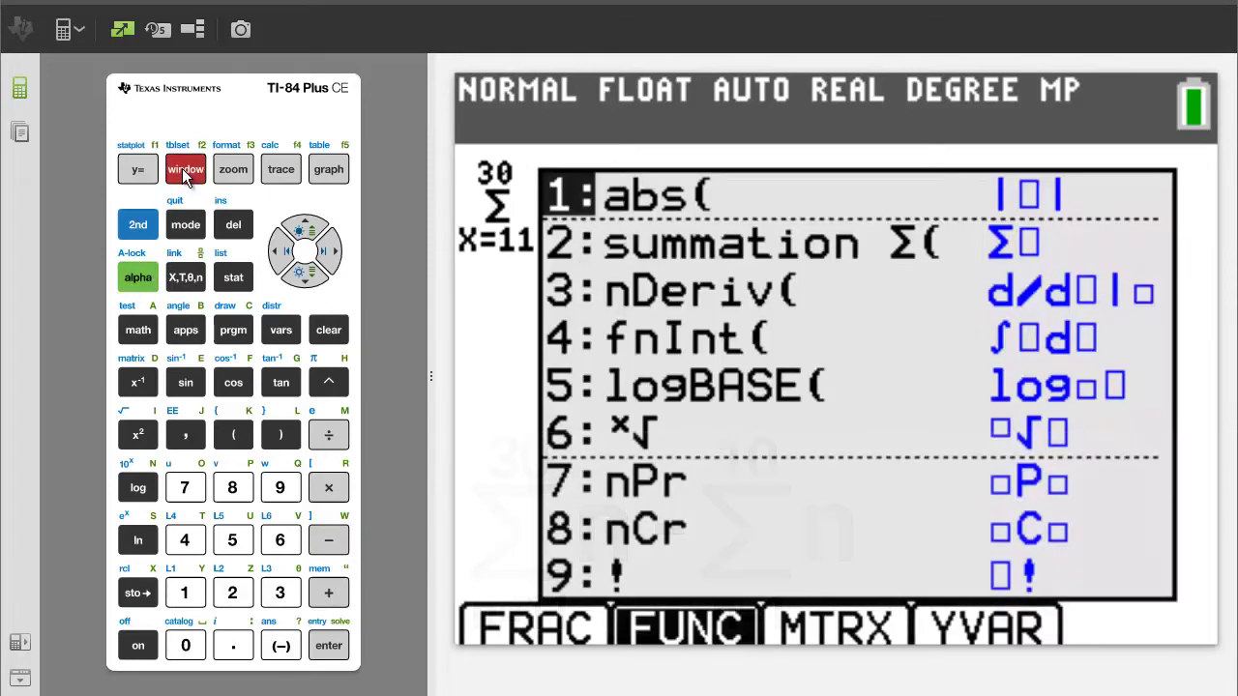
{"action": "left_click", "coordinate": [237, 596]}
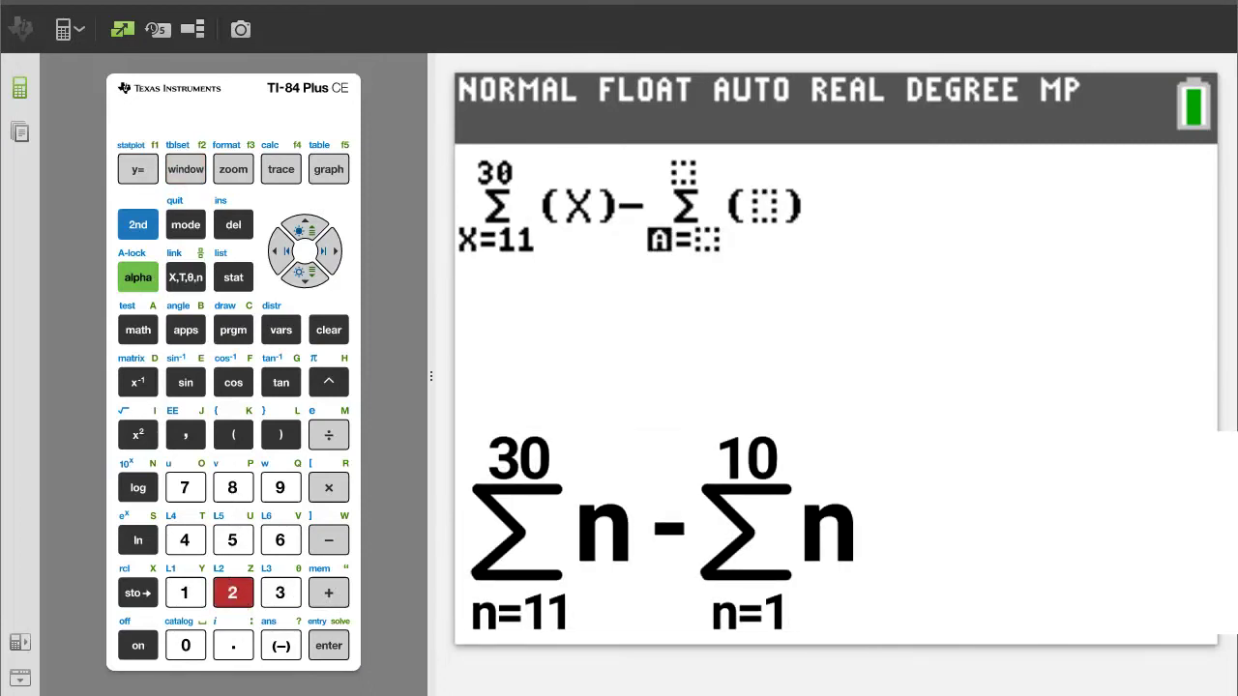
Set the second summation's index variable to X, with a lower limit of 1 and an upper limit of 10.
{"action": "left_click", "coordinate": [186, 280]}
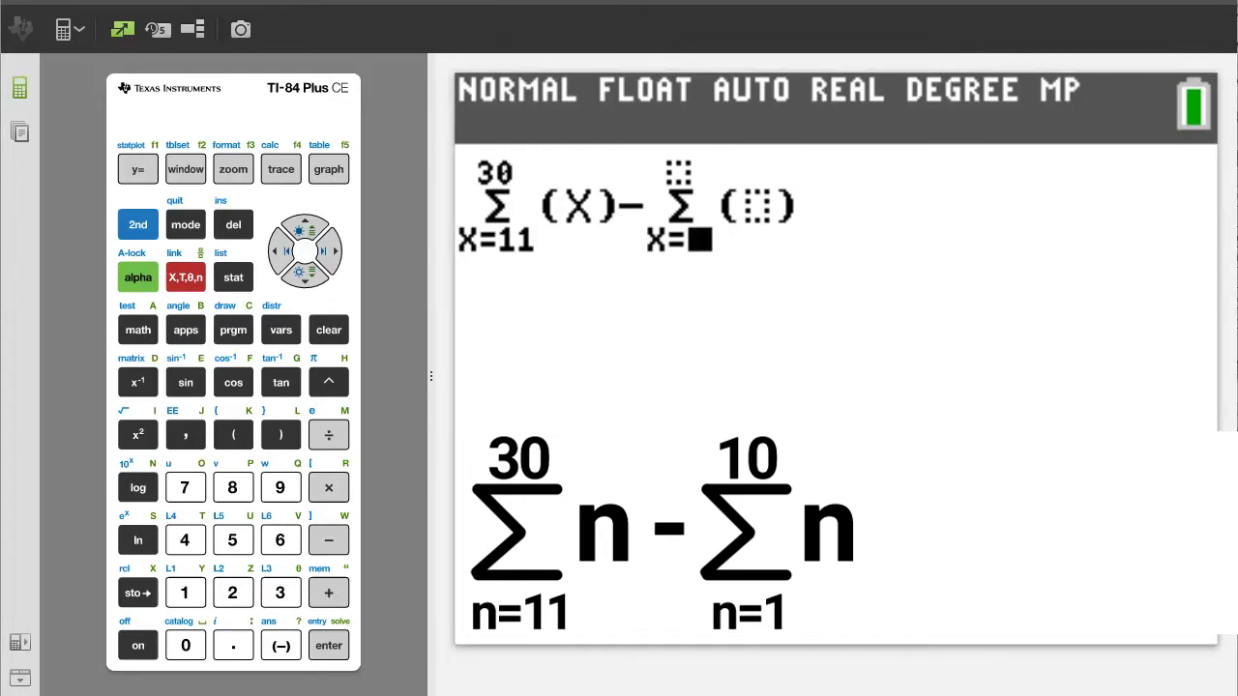
{"action": "left_click", "coordinate": [188, 593]}
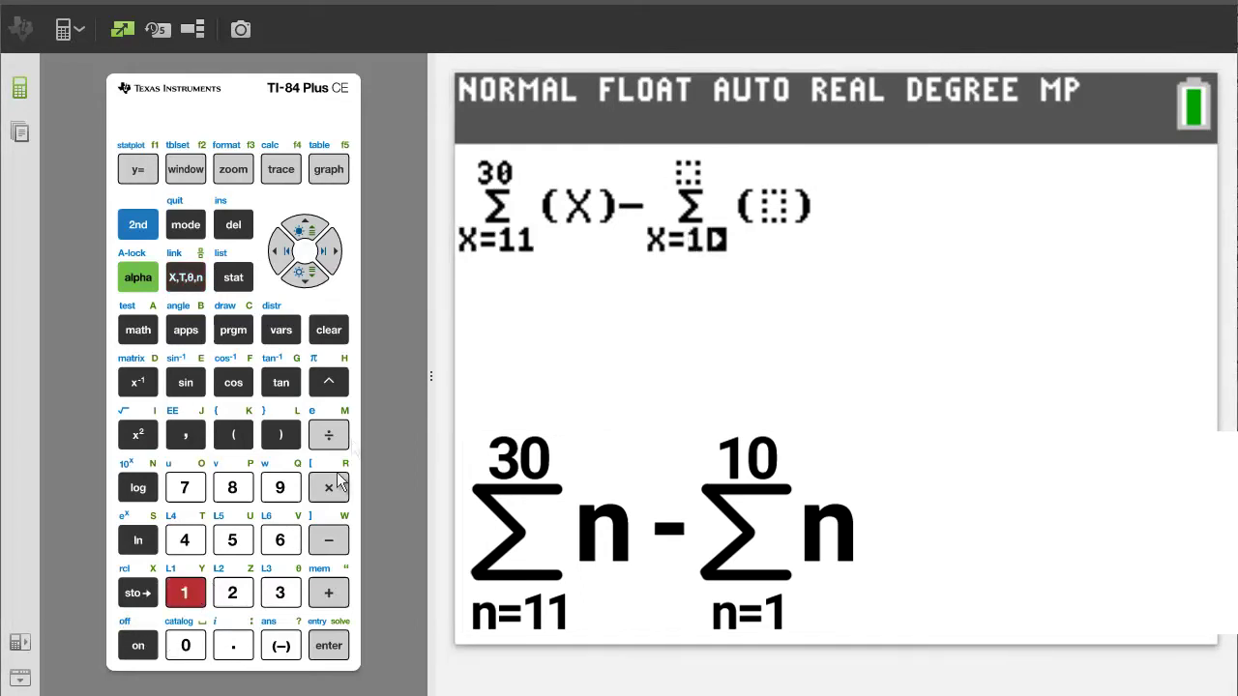
{"action": "left_click", "coordinate": [338, 253]}
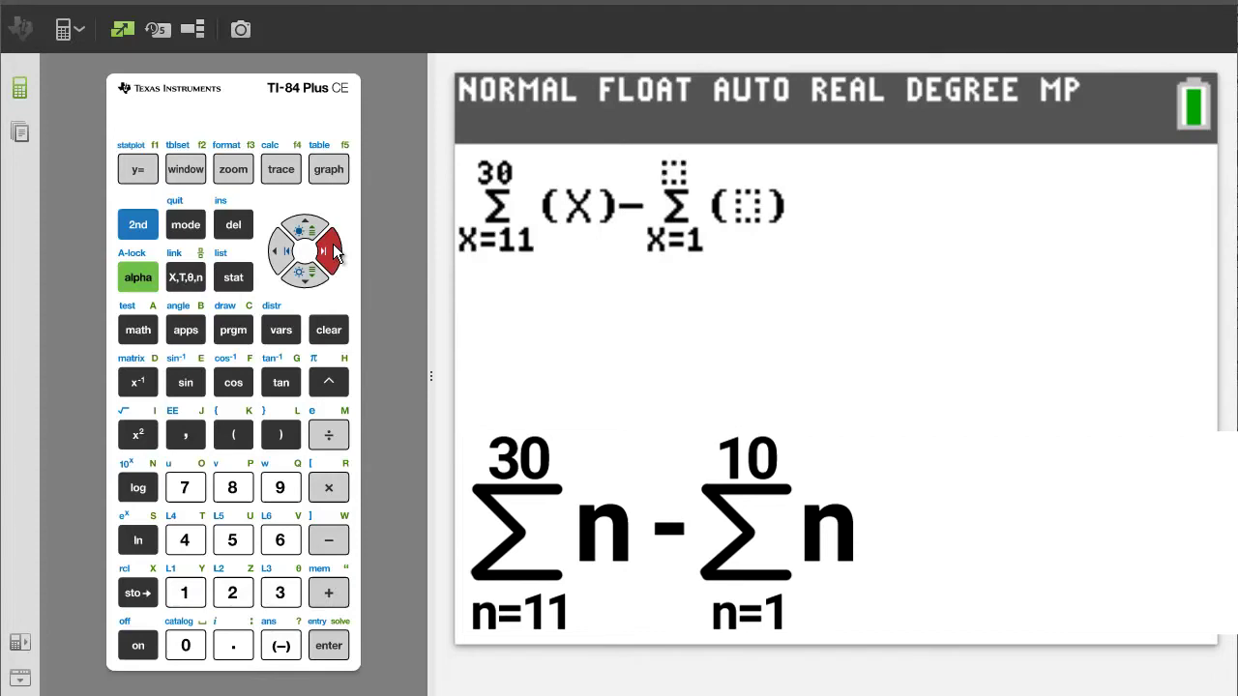
{"action": "left_click", "coordinate": [186, 592]}
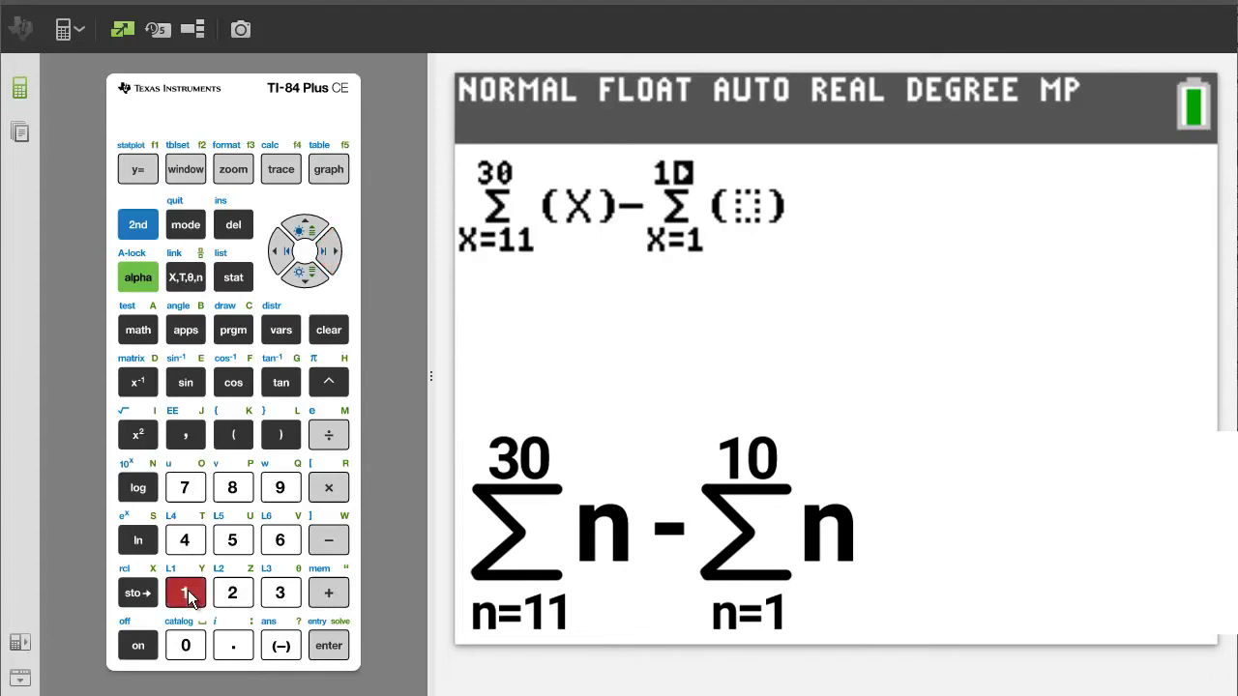
{"action": "left_click", "coordinate": [189, 646]}
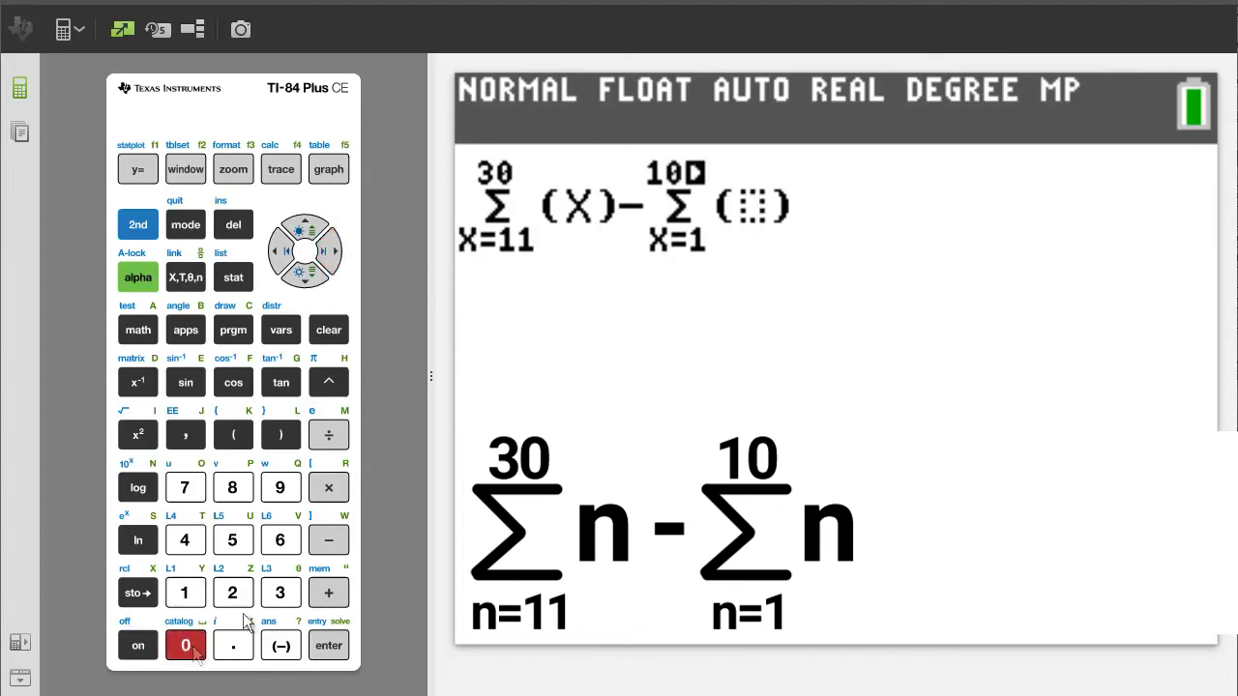
Enter X as the second summation's expression and evaluate the difference of the two sums.
{"action": "left_click", "coordinate": [337, 254]}
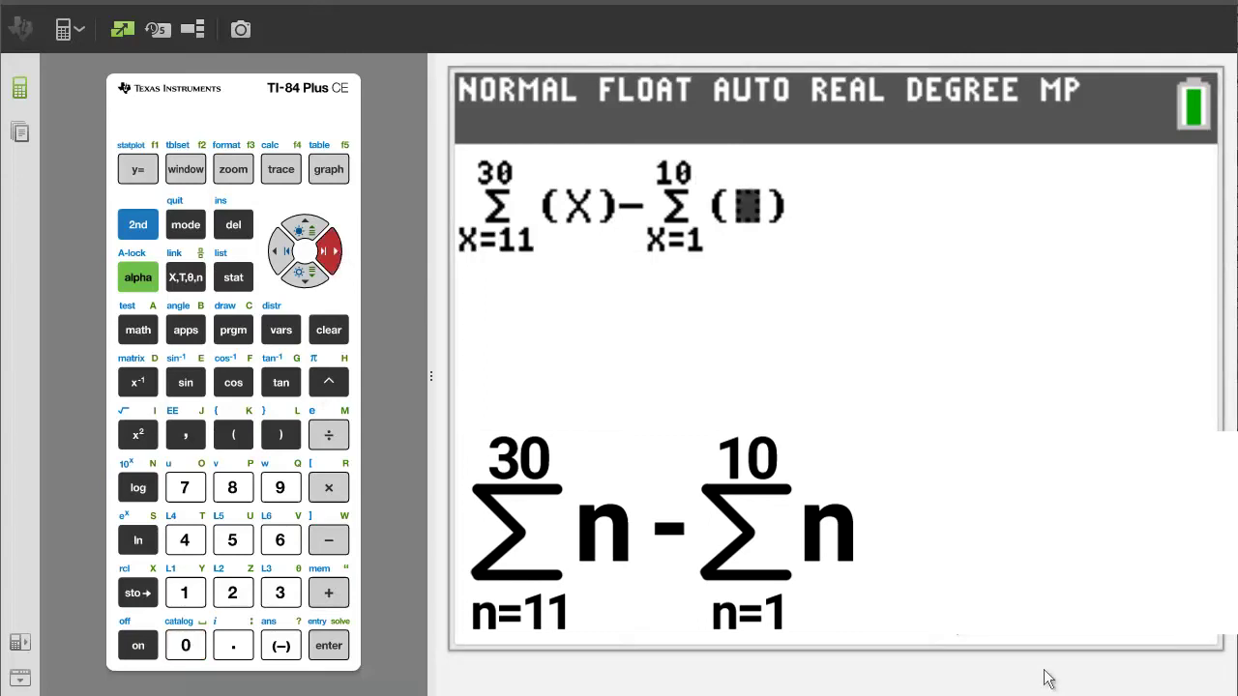
{"action": "left_click", "coordinate": [186, 277]}
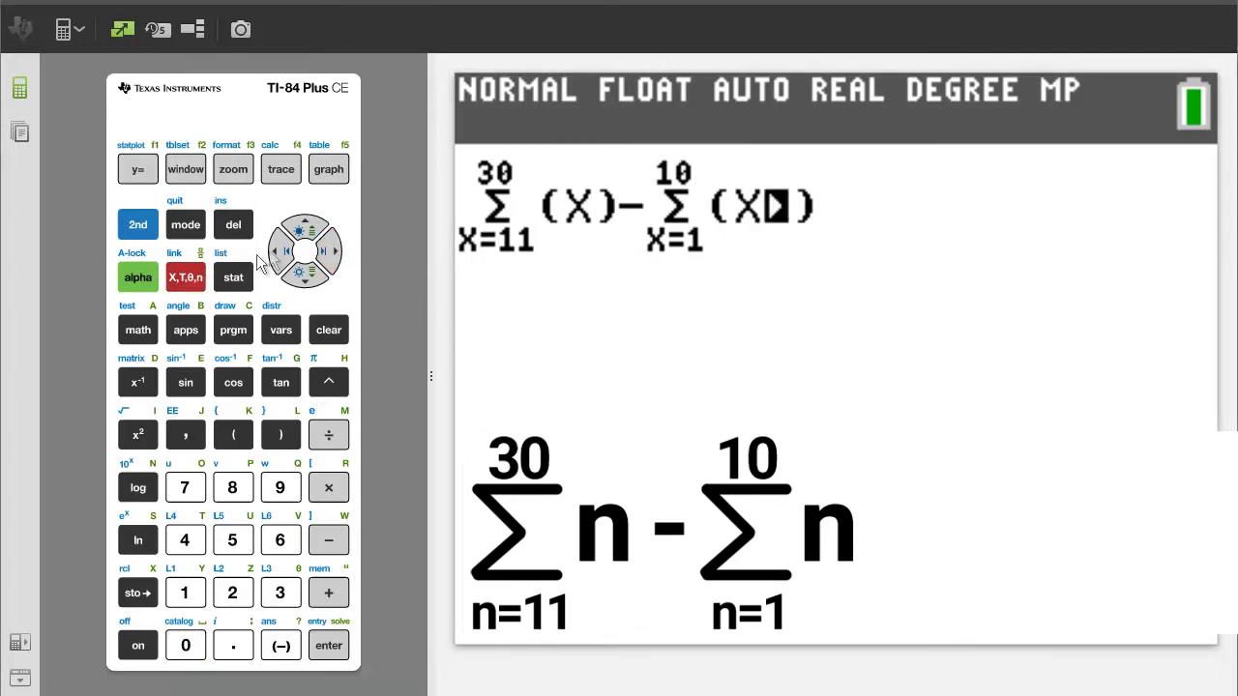
{"action": "left_click", "coordinate": [333, 254]}
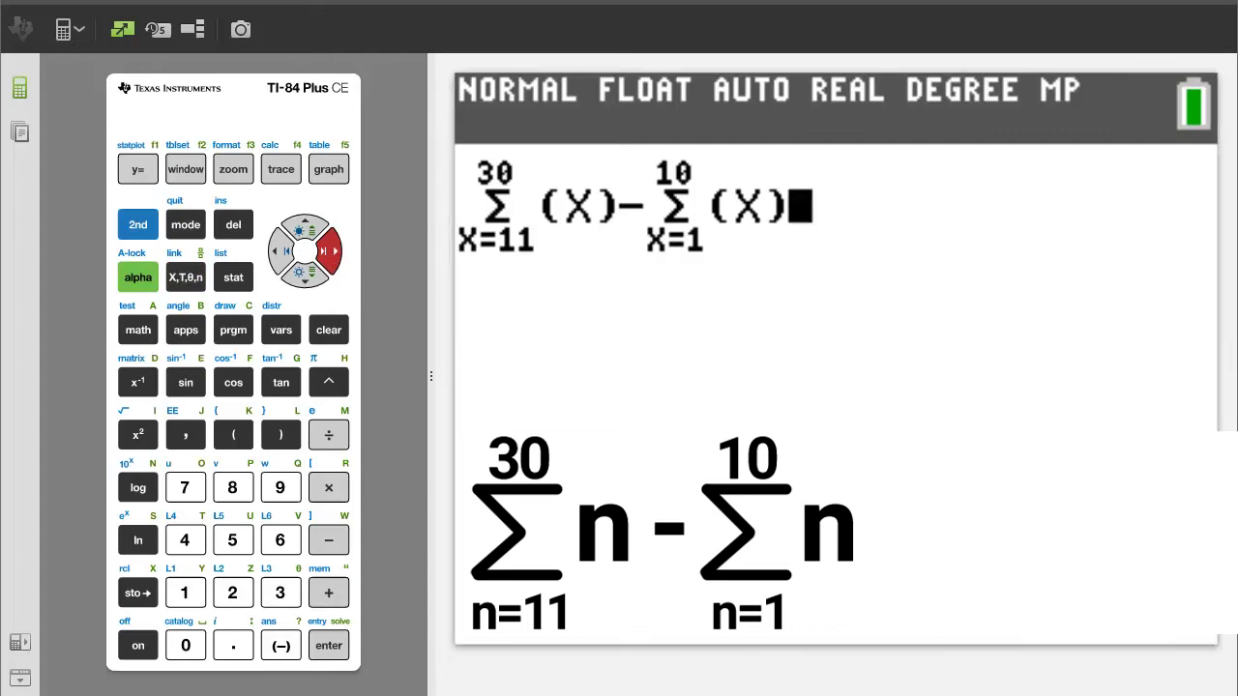
{"action": "left_click", "coordinate": [331, 647]}
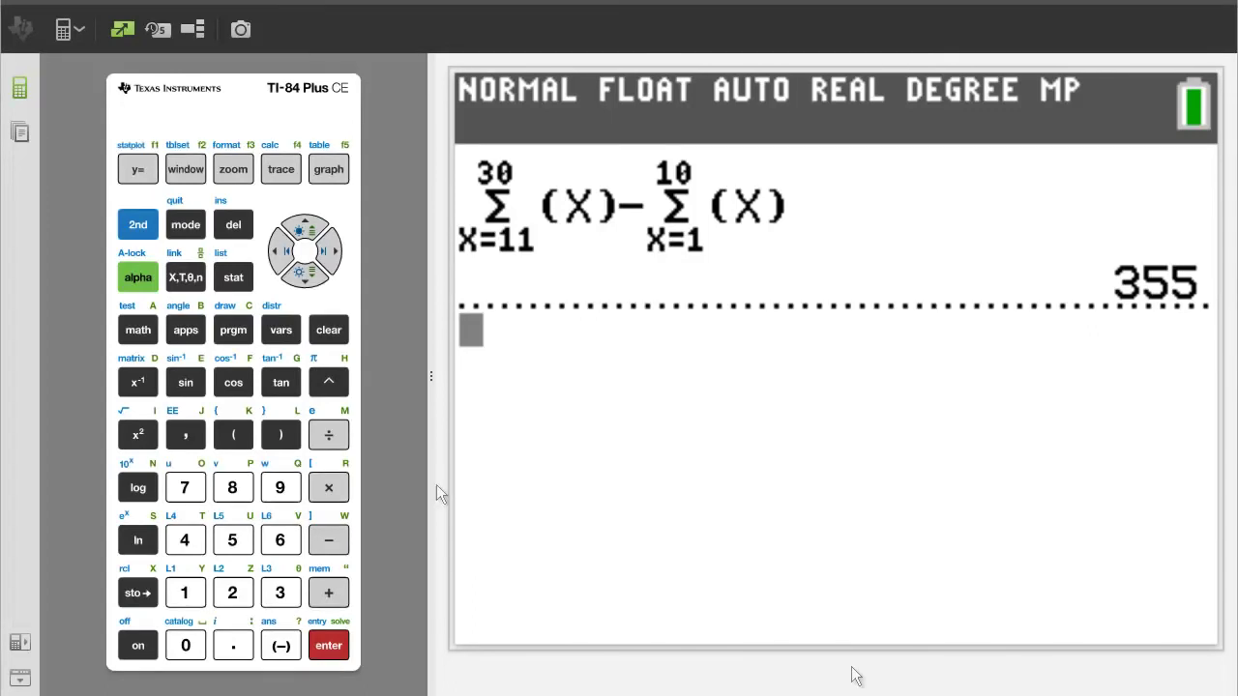
Clear the home screen and insert an empty summation template.
{"action": "left_click", "coordinate": [326, 330]}
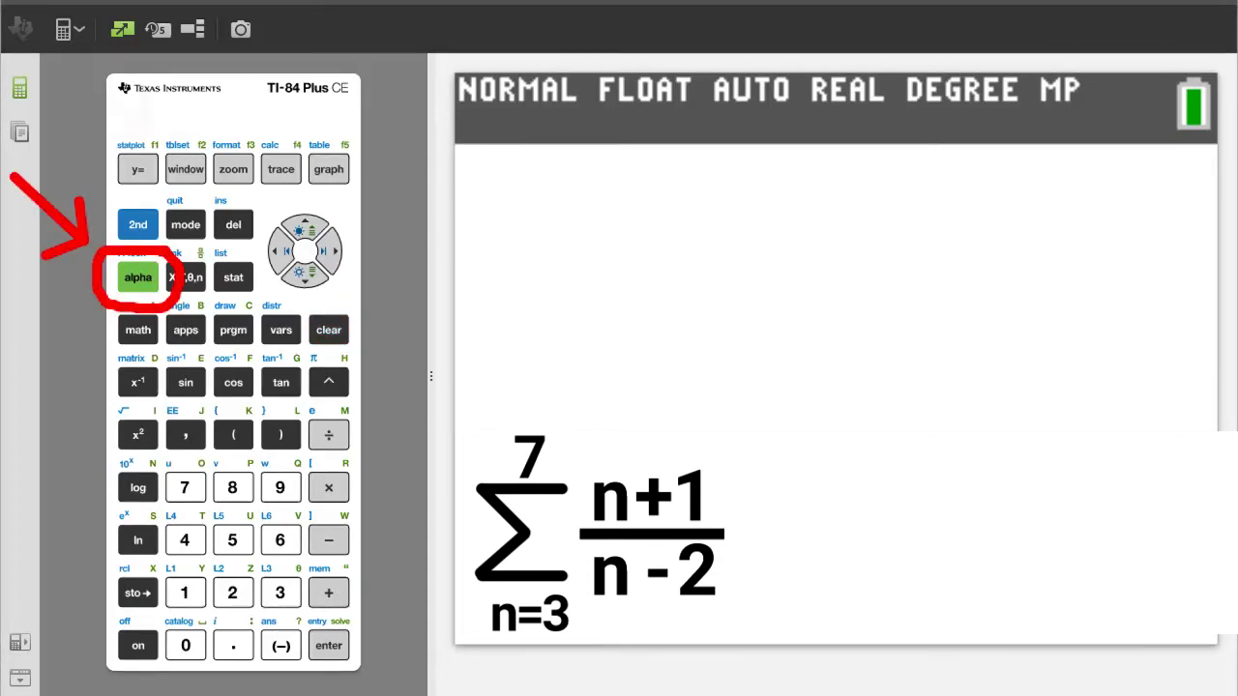
{"action": "left_click", "coordinate": [138, 278]}
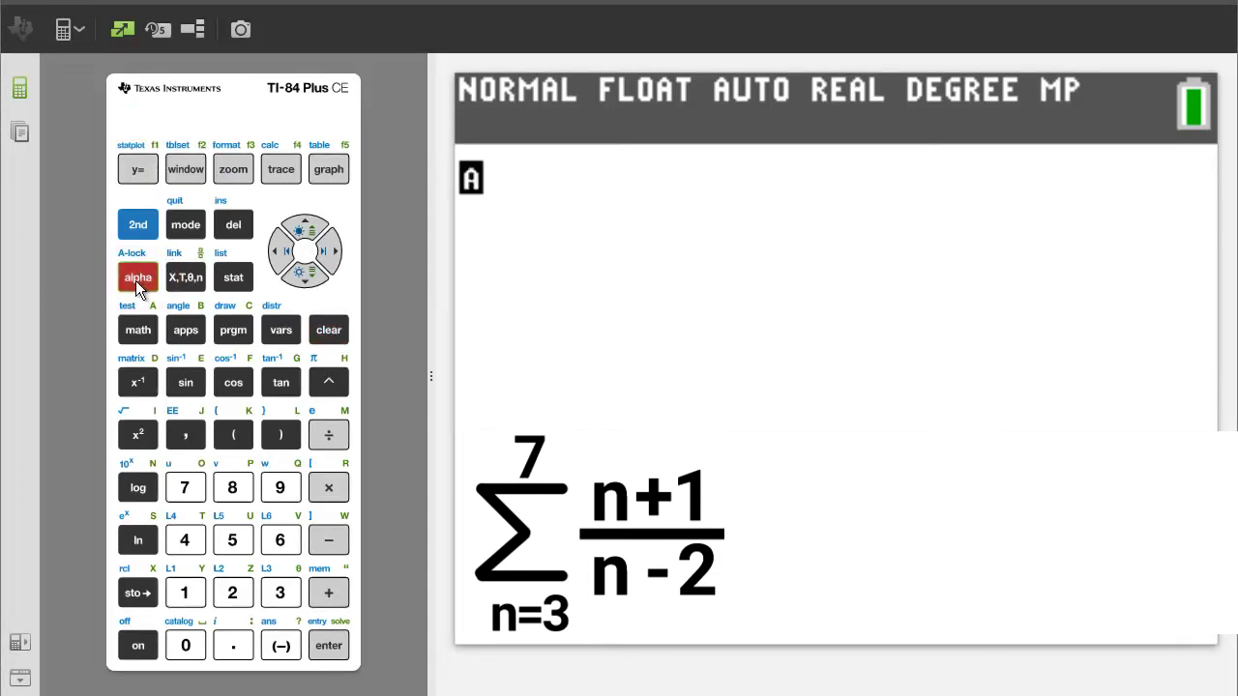
{"action": "left_click", "coordinate": [186, 170]}
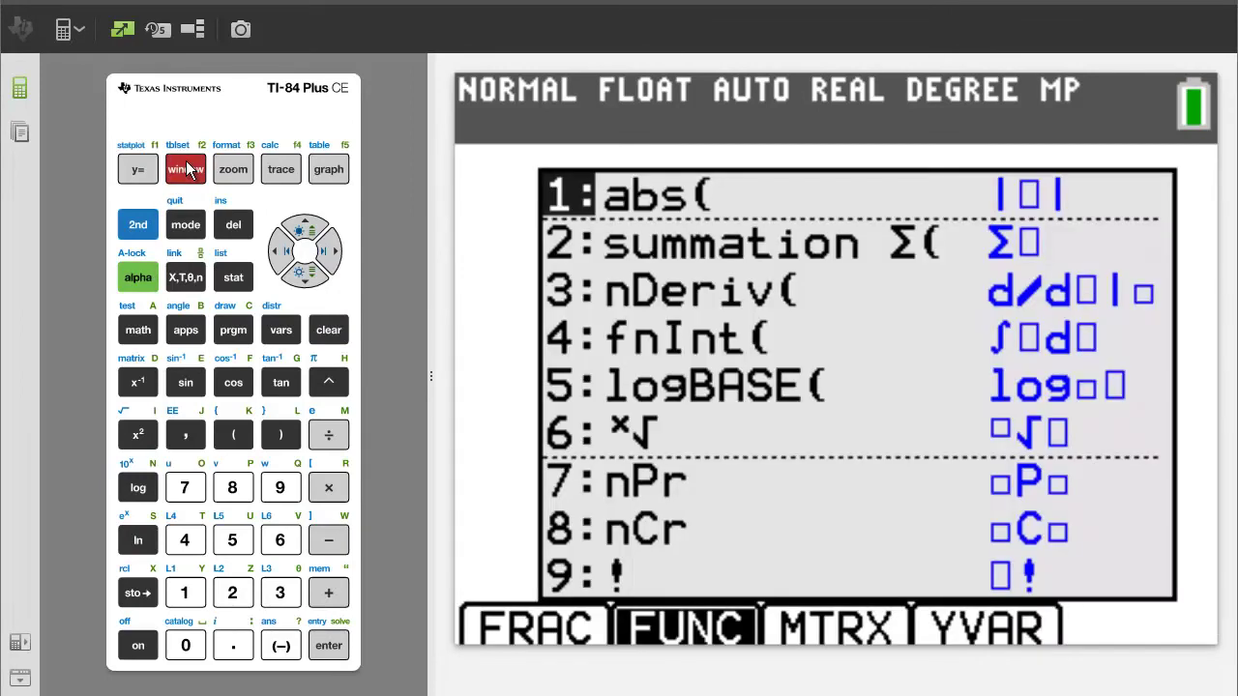
{"action": "left_click", "coordinate": [235, 604]}
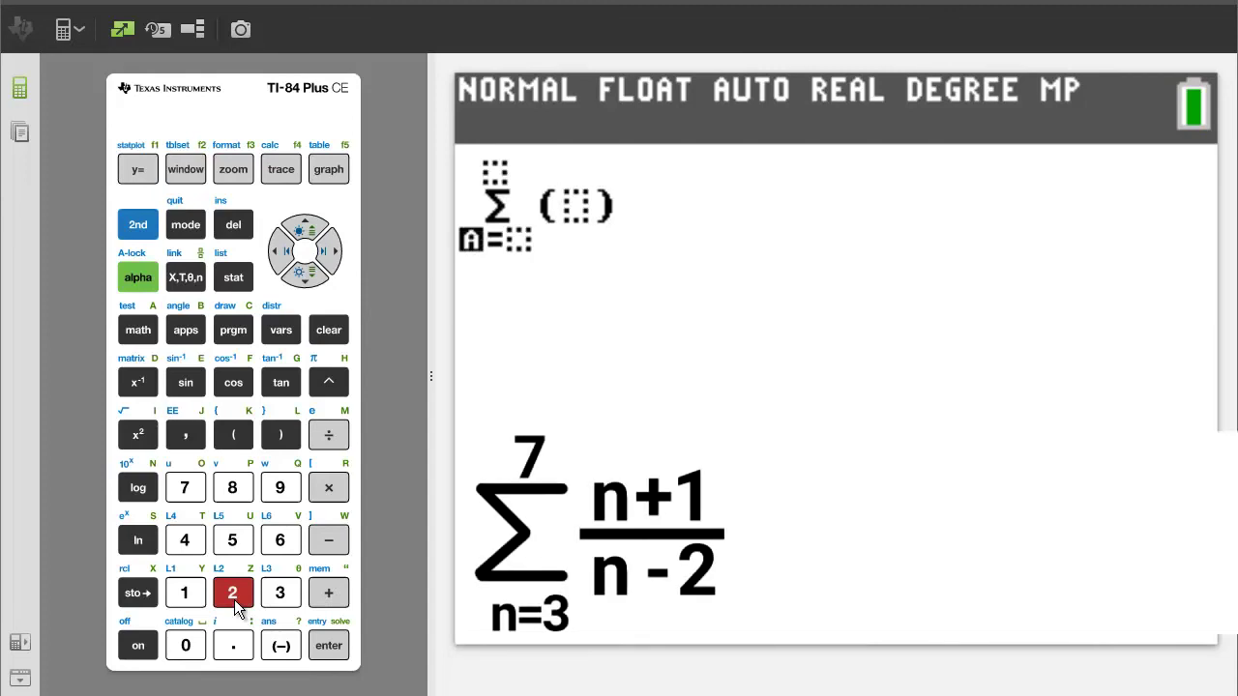
Set the new summation's index variable to X, with a lower limit of 3 and an upper limit of 7.
{"action": "left_click", "coordinate": [187, 278]}
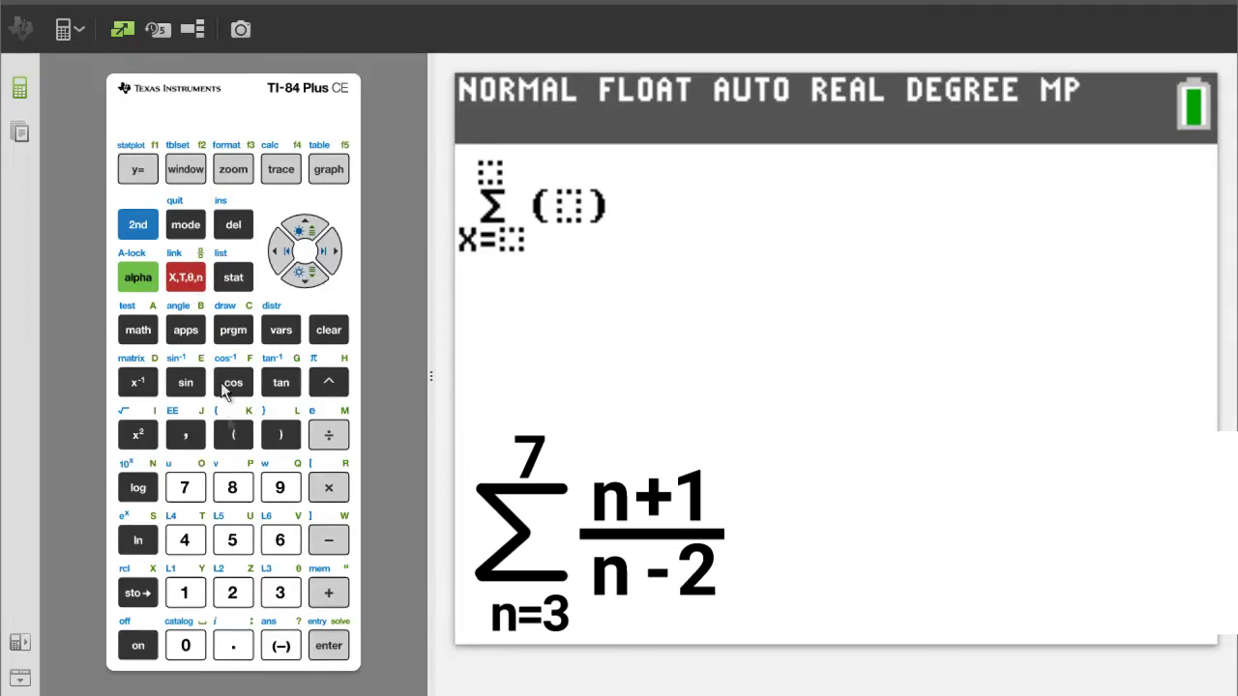
{"action": "type", "text": "3"}
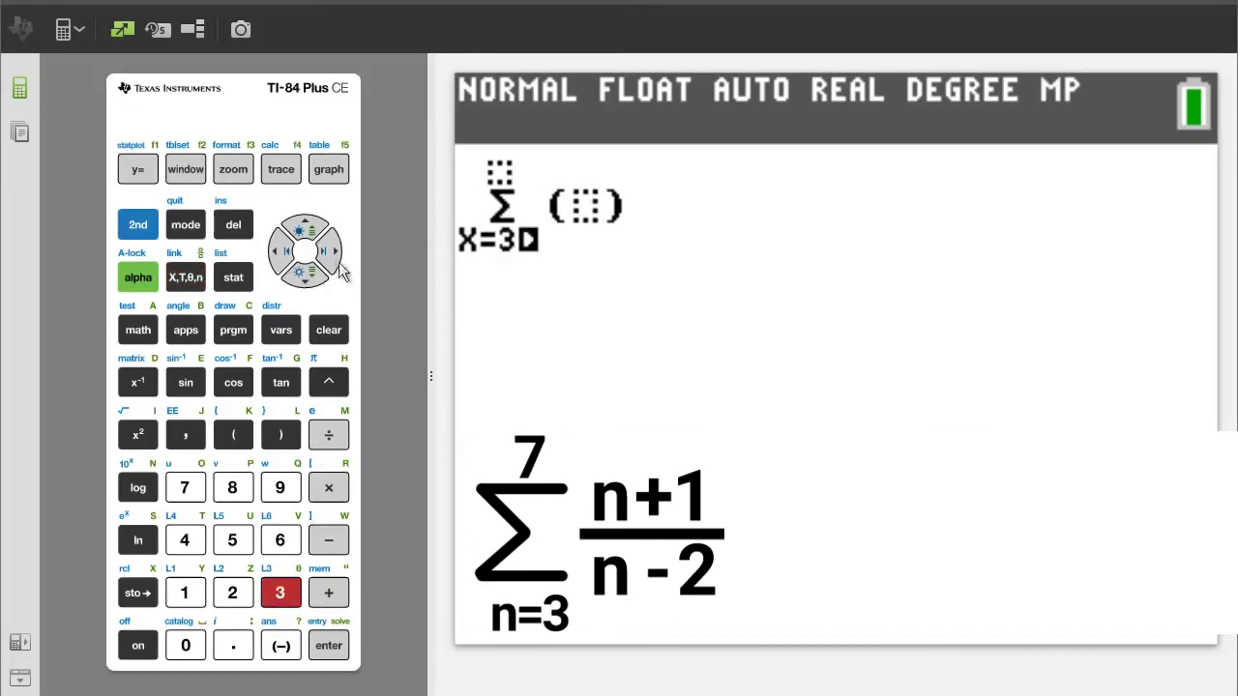
{"action": "left_click", "coordinate": [333, 251]}
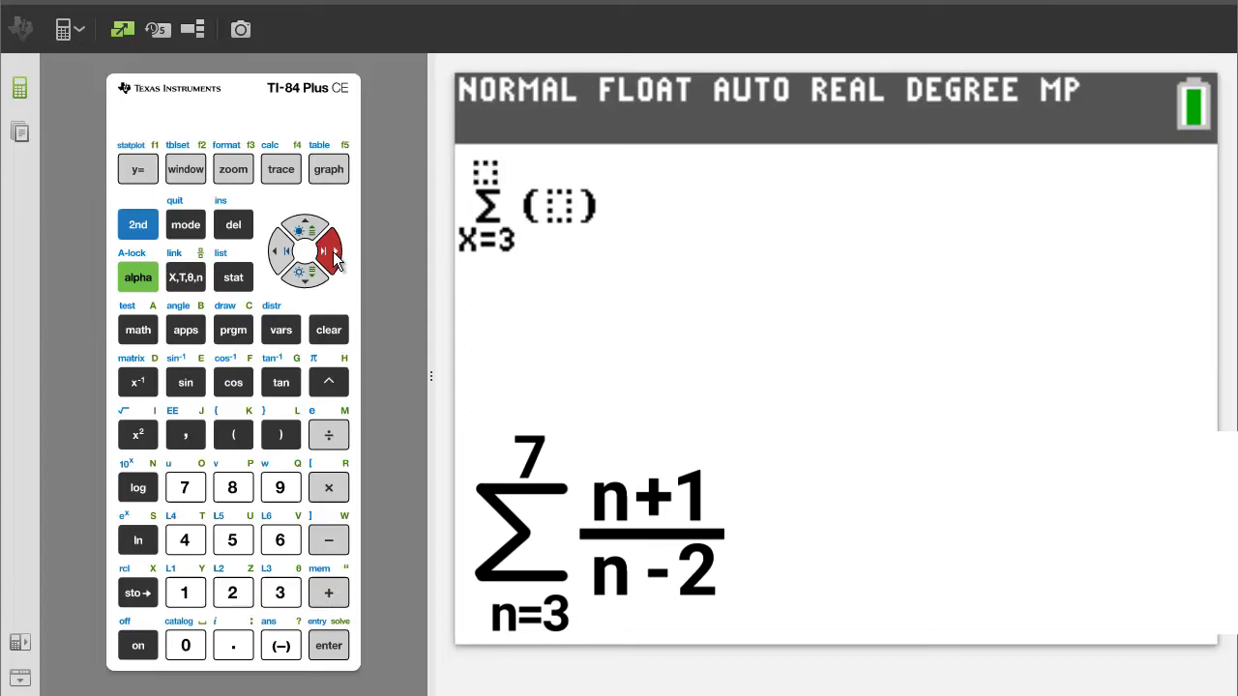
{"action": "left_click", "coordinate": [193, 489]}
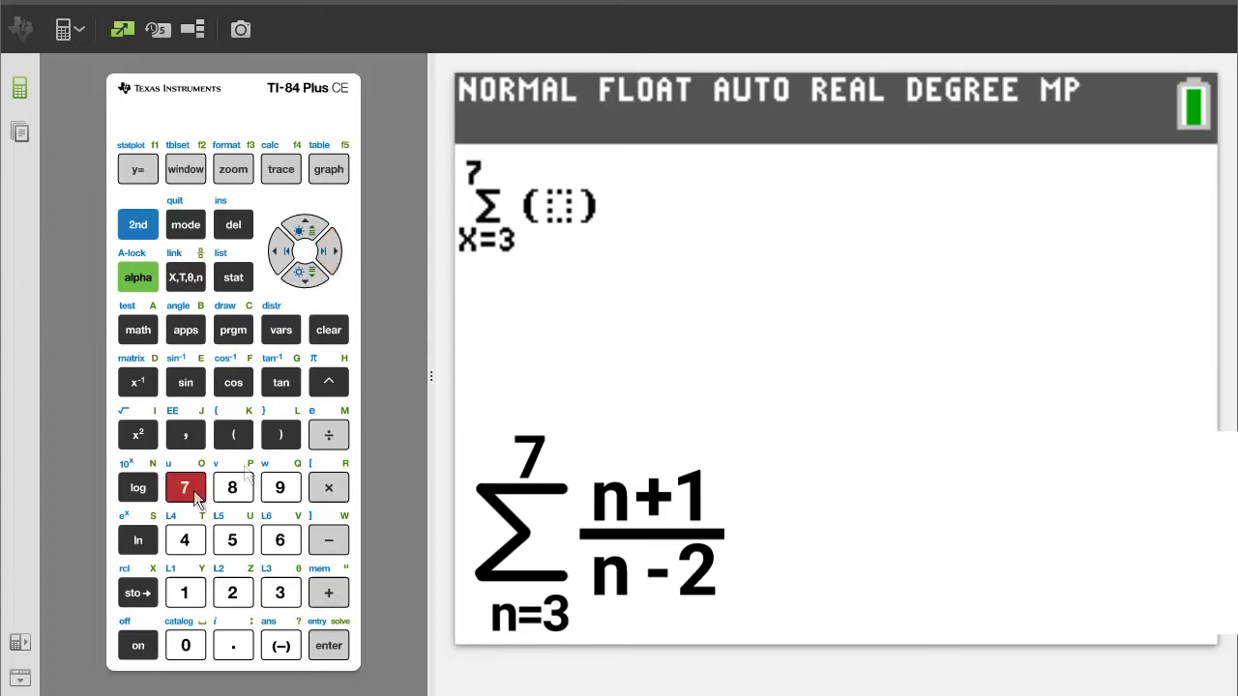
Enter the parenthesised numerator (X+1) in the body of the summation from 3 to 7.
{"action": "left_click", "coordinate": [334, 248]}
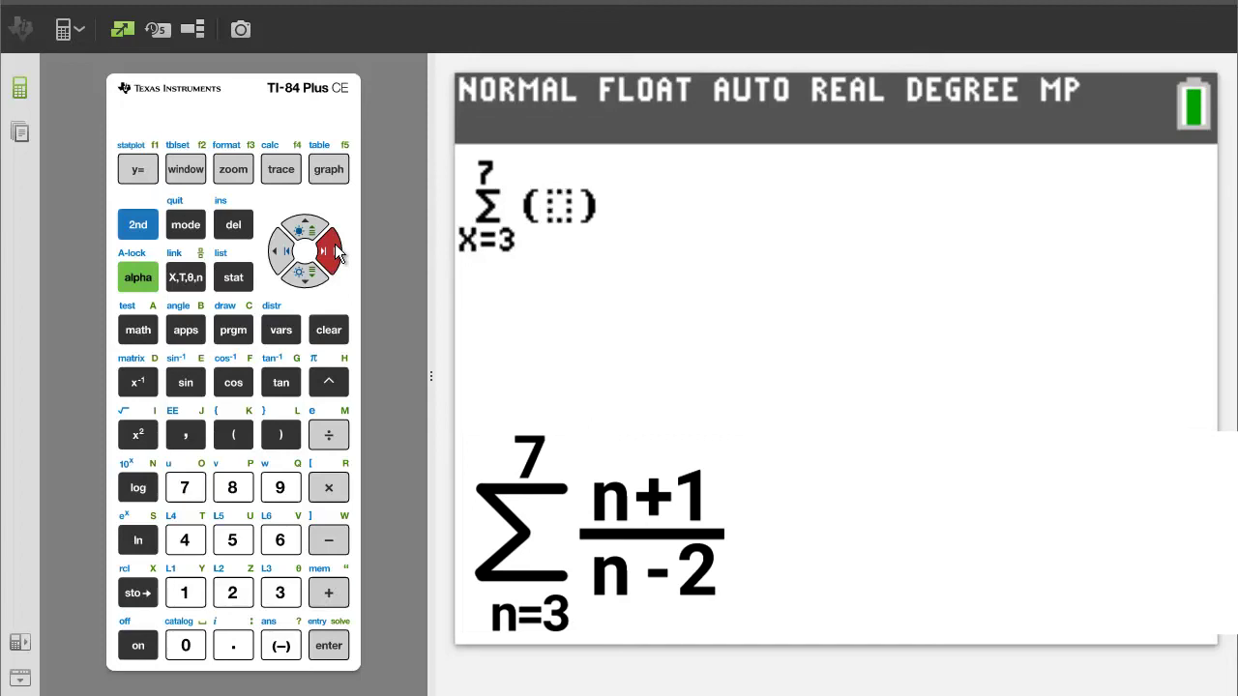
{"action": "left_click", "coordinate": [240, 437]}
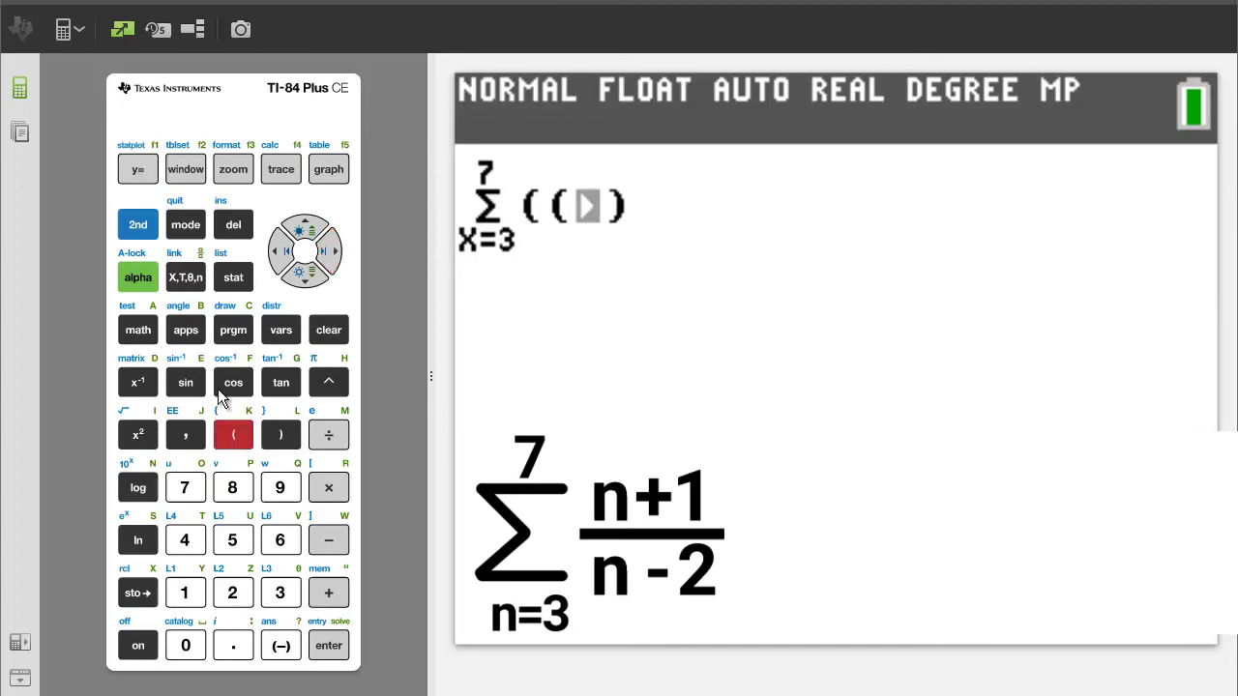
{"action": "left_click", "coordinate": [187, 280]}
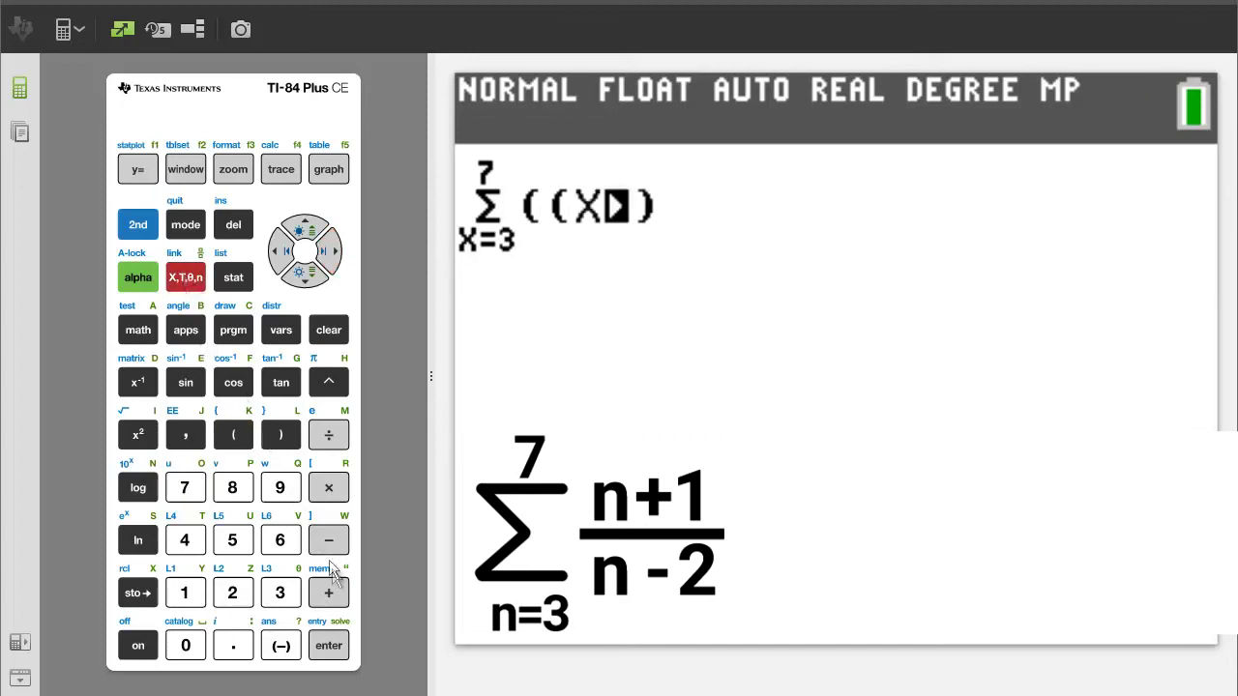
{"action": "left_click", "coordinate": [329, 592]}
{"action": "left_click", "coordinate": [188, 593]}
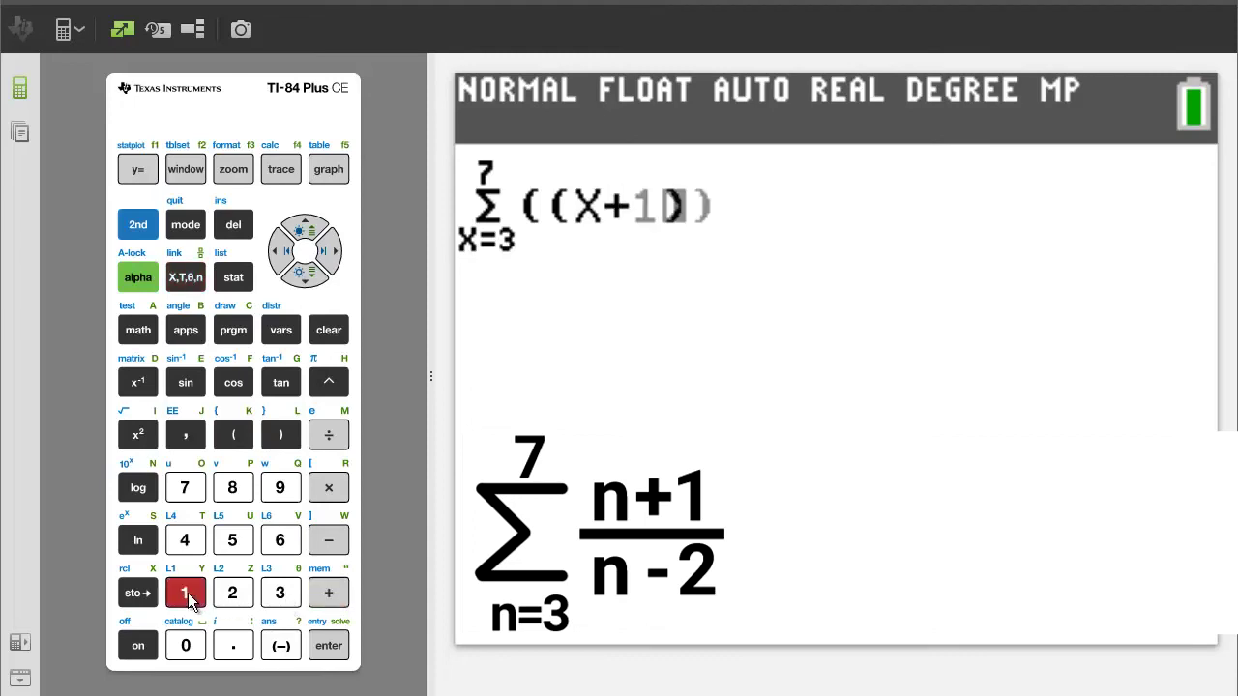
{"action": "left_click", "coordinate": [278, 437]}
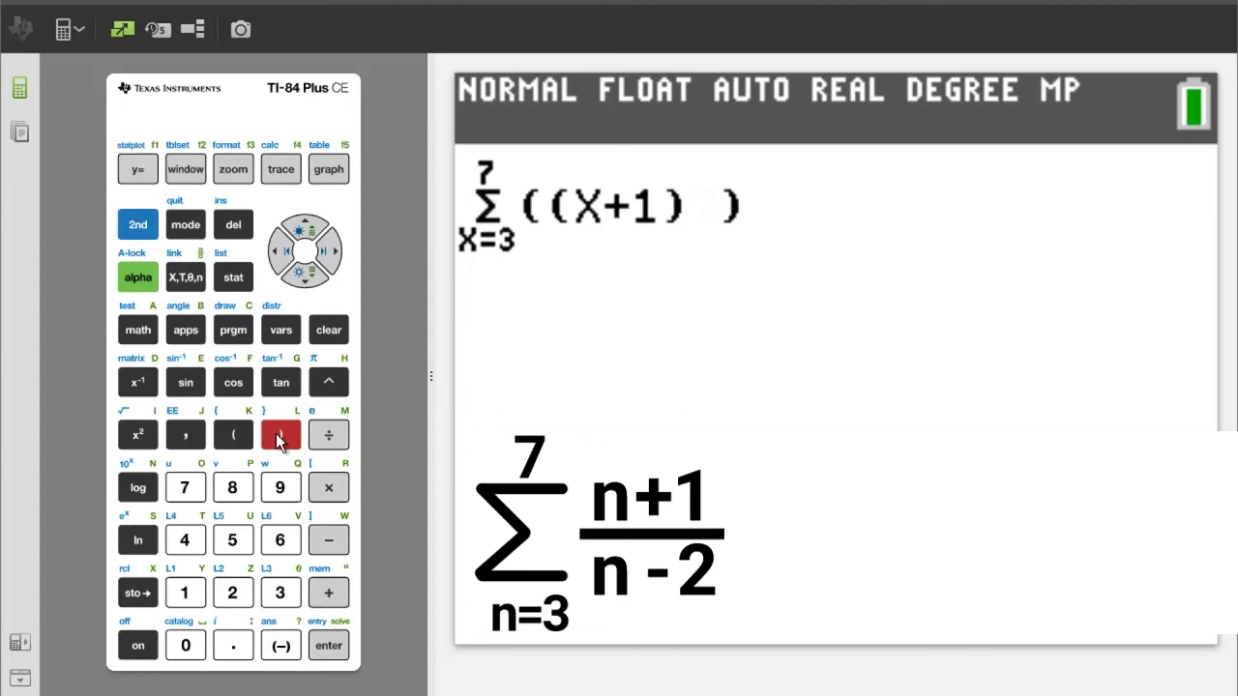
Divide the numerator by the parenthesised denominator (X-2) and evaluate the sum.
{"action": "left_click", "coordinate": [331, 438]}
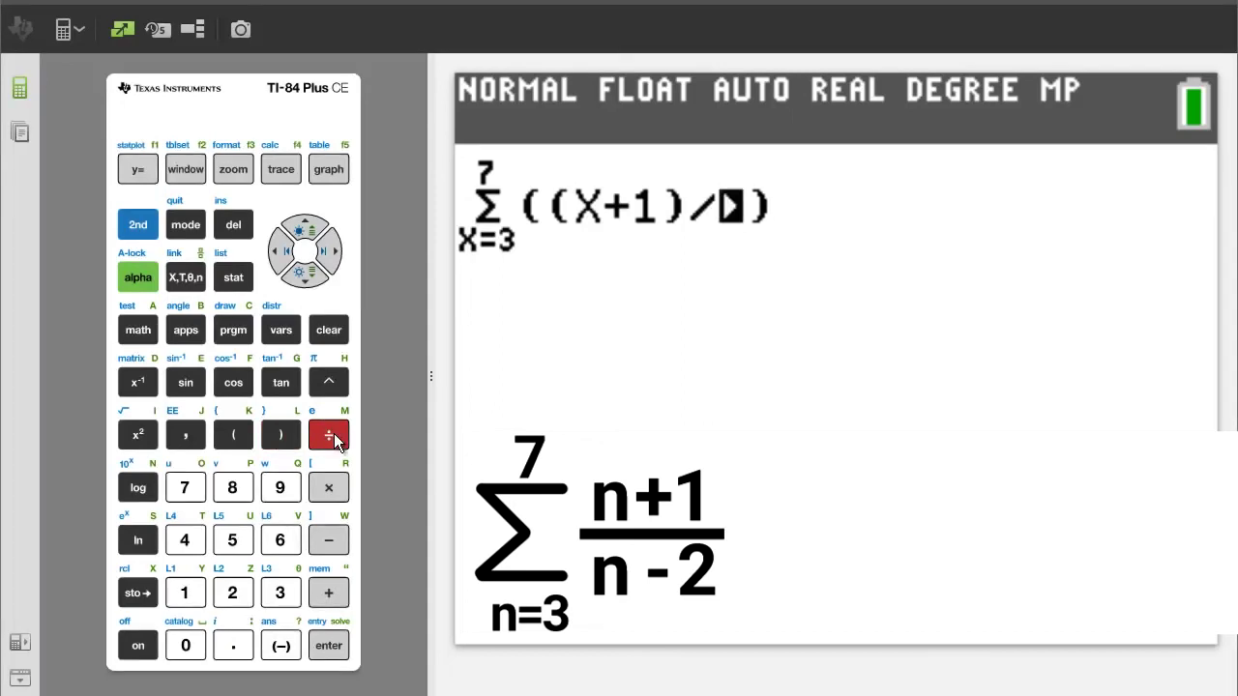
{"action": "left_click", "coordinate": [235, 443]}
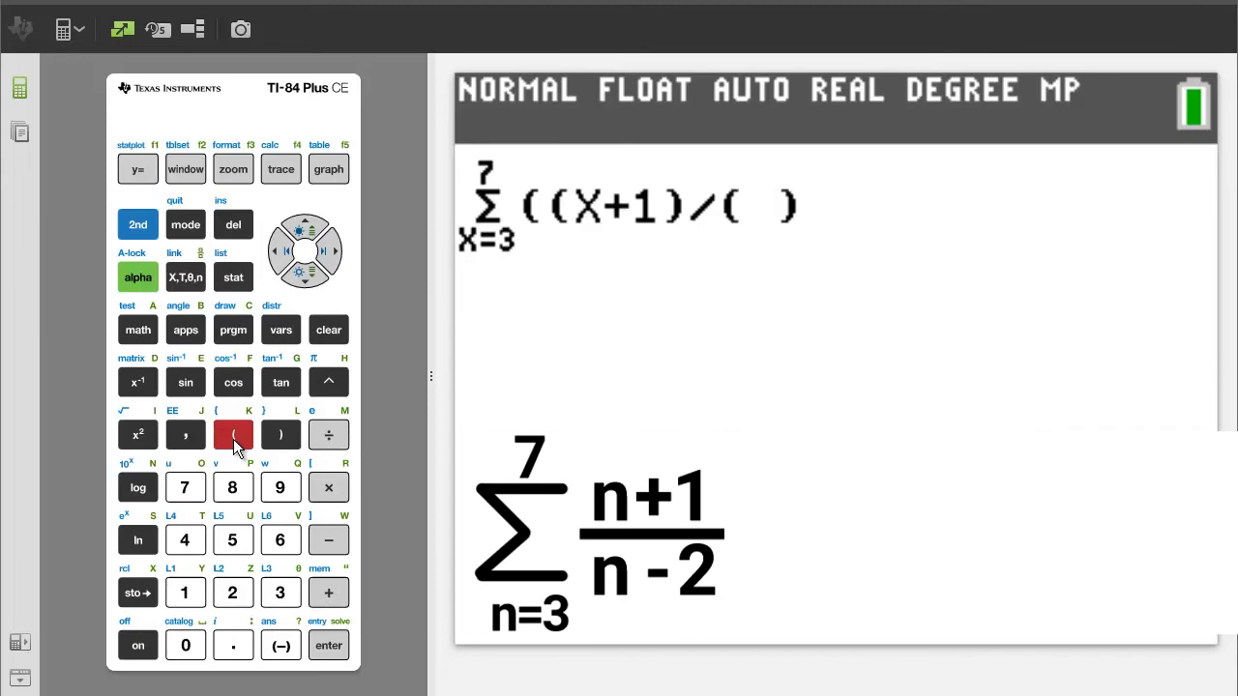
{"action": "left_click", "coordinate": [183, 278]}
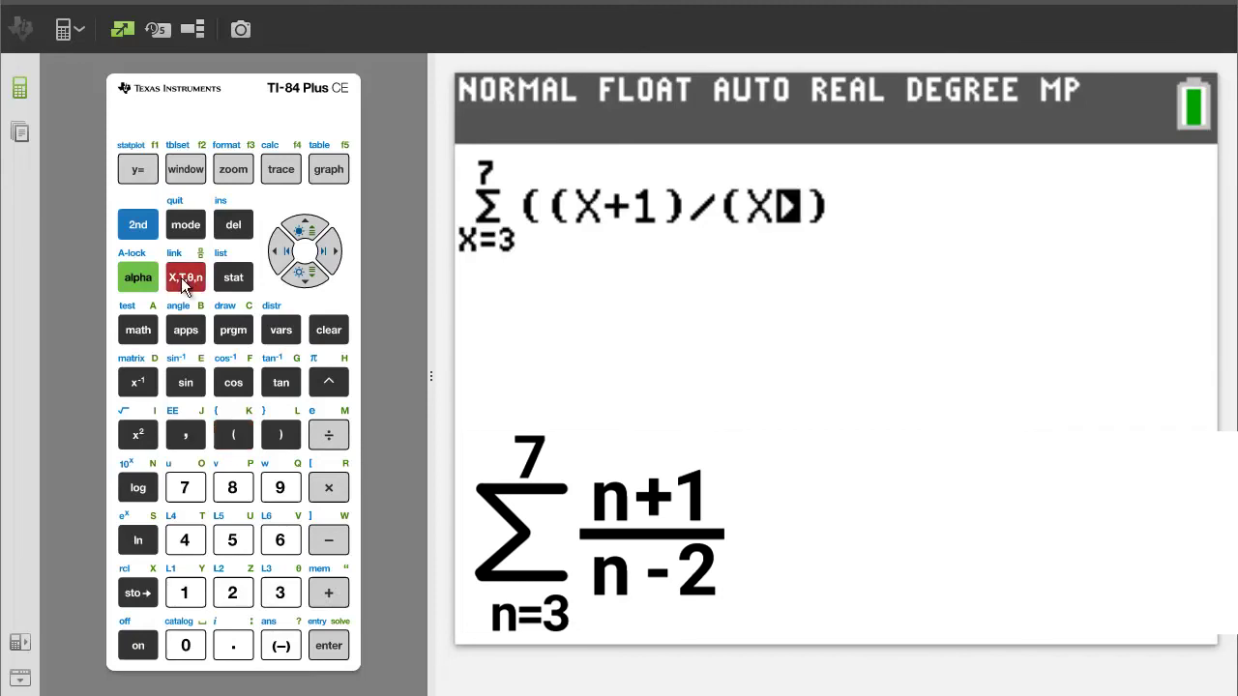
{"action": "left_click", "coordinate": [334, 540]}
{"action": "left_click", "coordinate": [238, 595]}
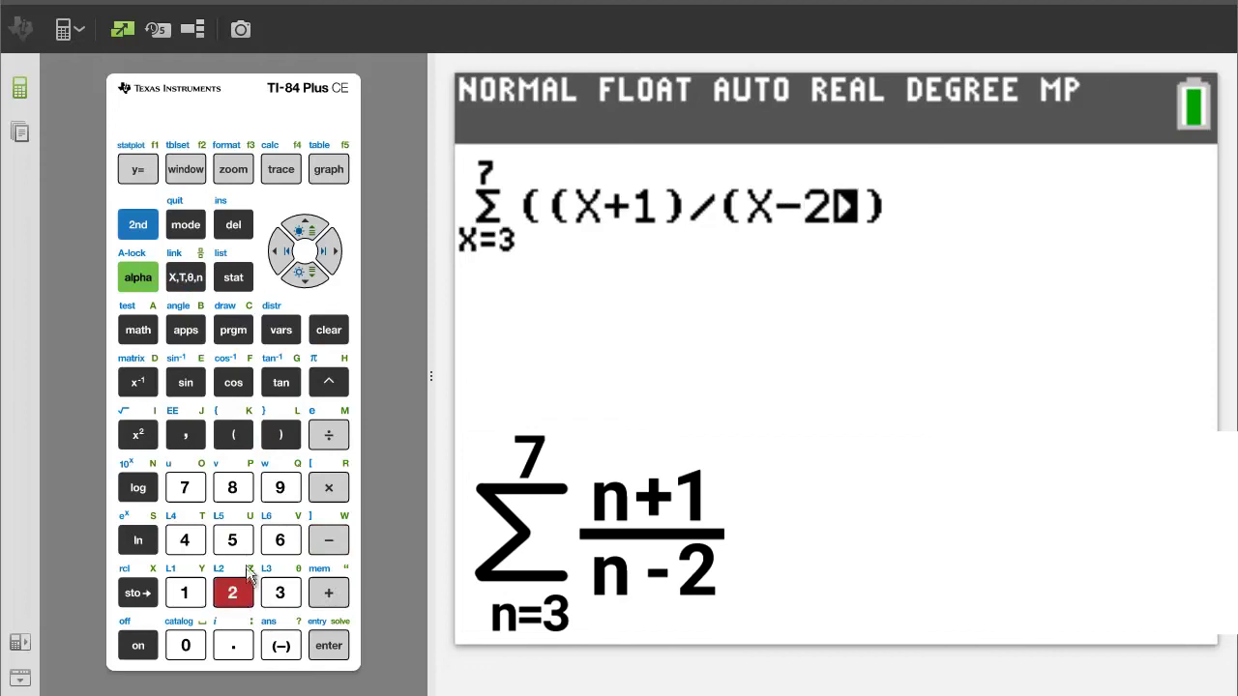
{"action": "left_click", "coordinate": [283, 440]}
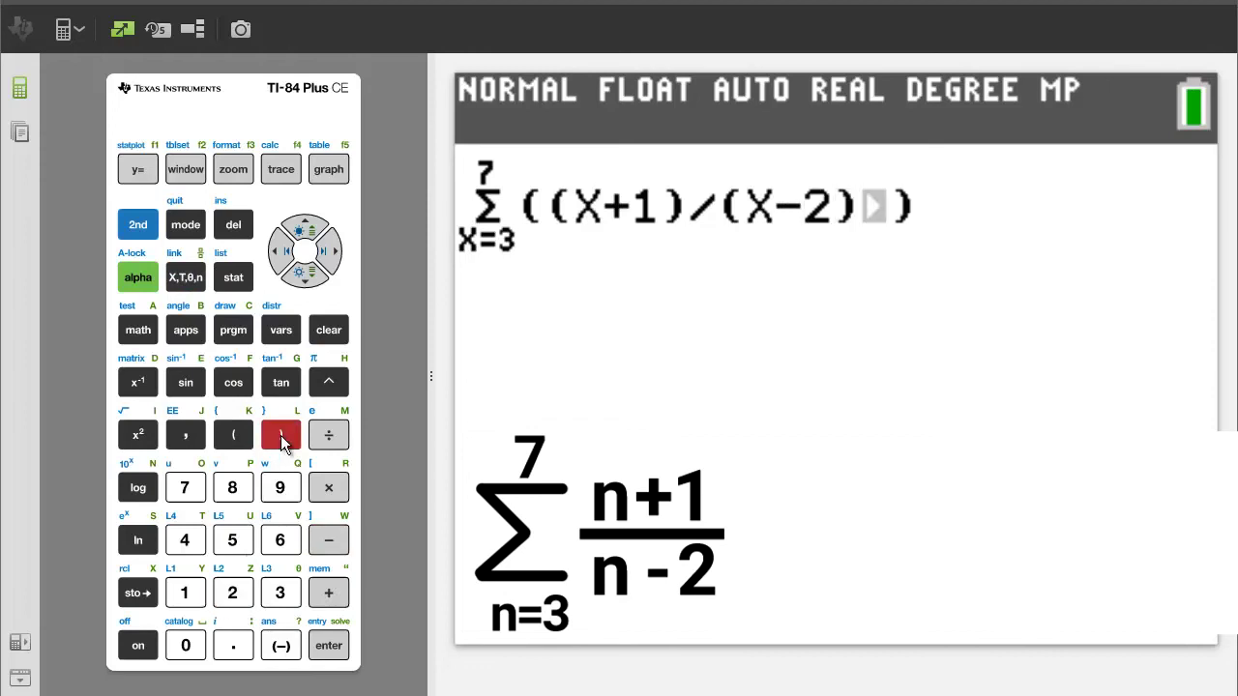
{"action": "left_click", "coordinate": [329, 253]}
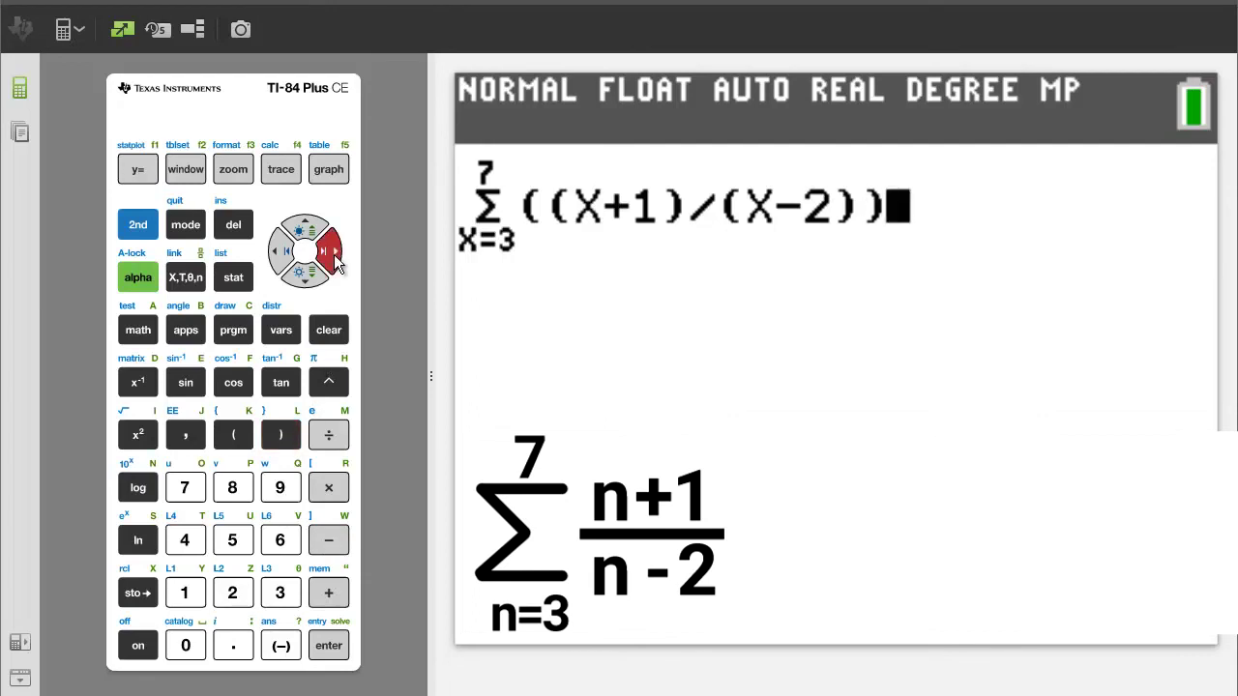
{"action": "left_click", "coordinate": [330, 646]}
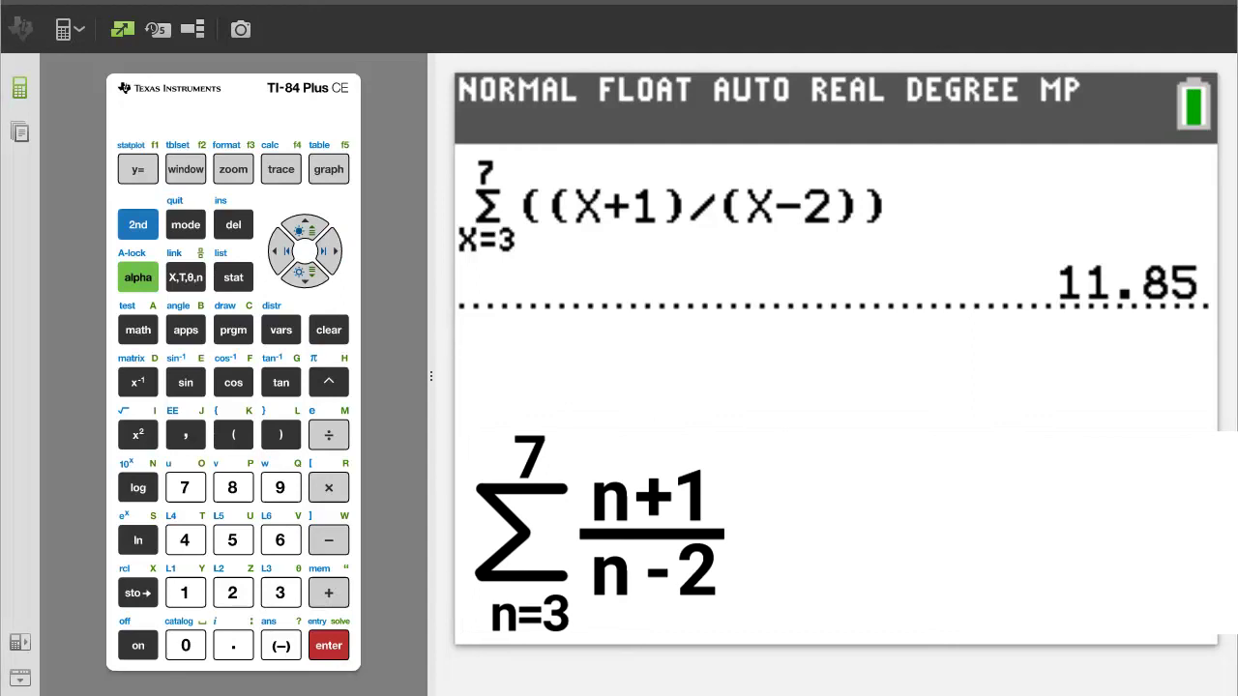
Convert the decimal answer to an improper fraction with the n/d to Un/d conversion.
{"action": "left_click", "coordinate": [148, 282]}
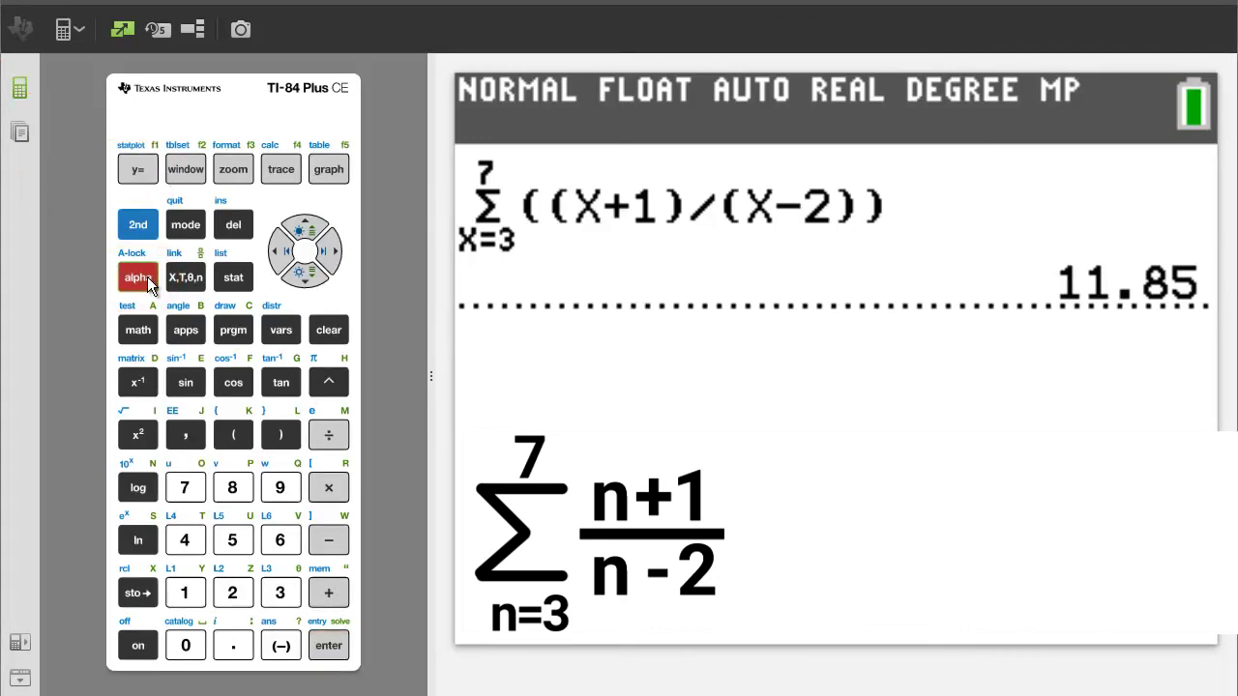
{"action": "left_click", "coordinate": [135, 172]}
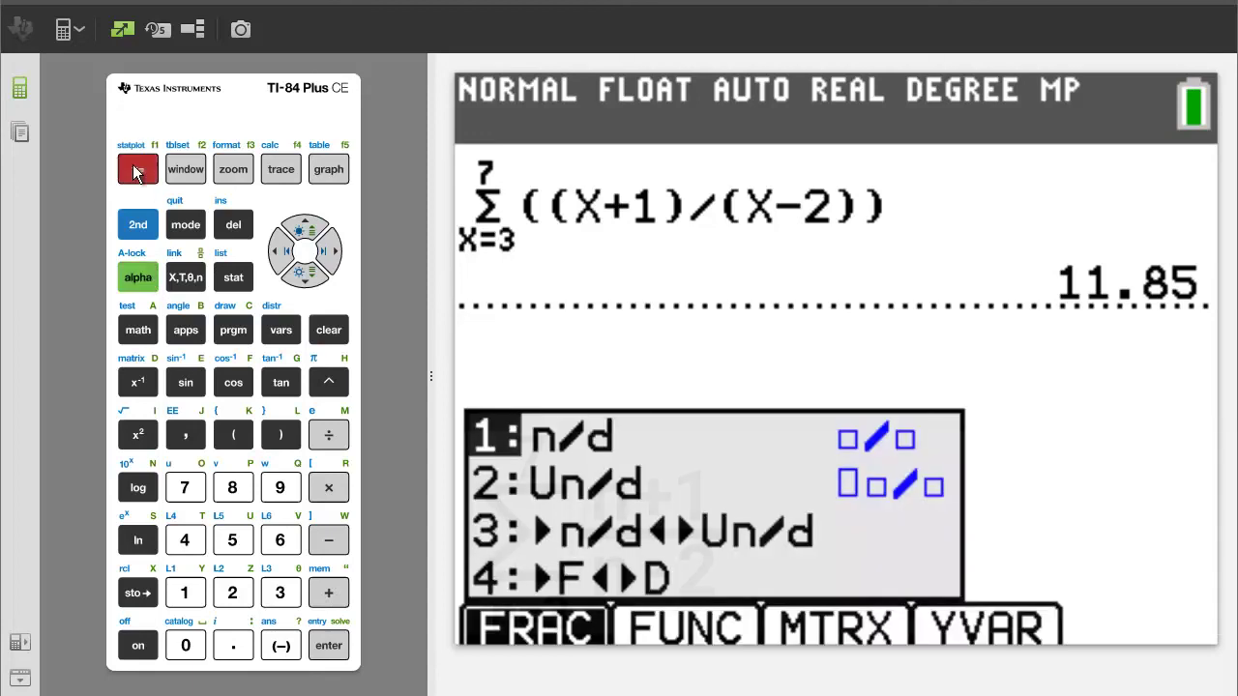
{"action": "left_click", "coordinate": [287, 600]}
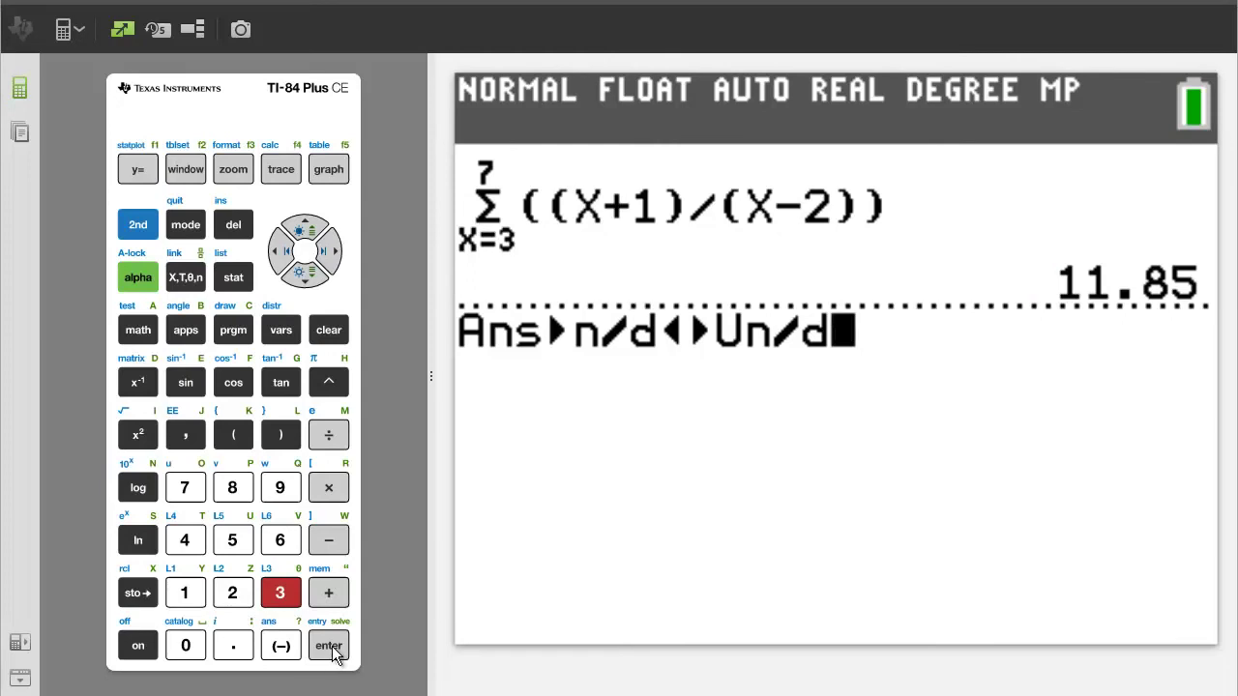
{"action": "key", "text": "Return"}
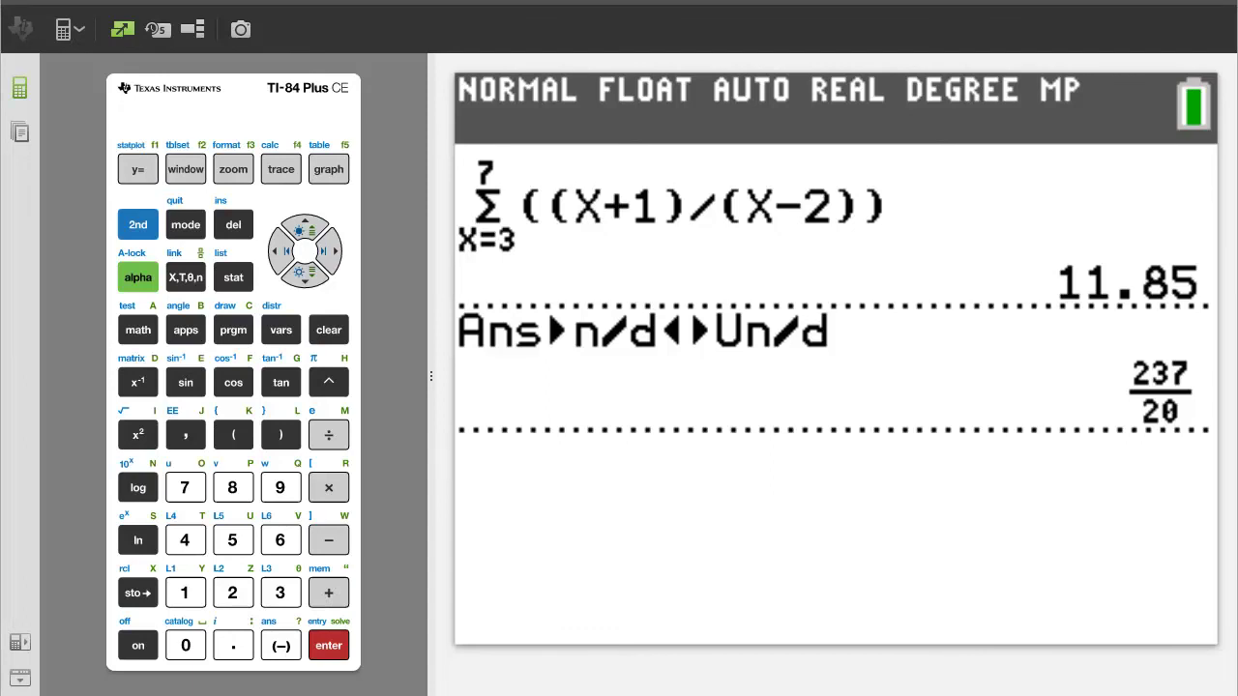
Convert the improper fraction to a mixed number with the n/d to Un/d conversion, and clear the home screen.
{"action": "left_click", "coordinate": [140, 279]}
{"action": "left_click", "coordinate": [140, 170]}
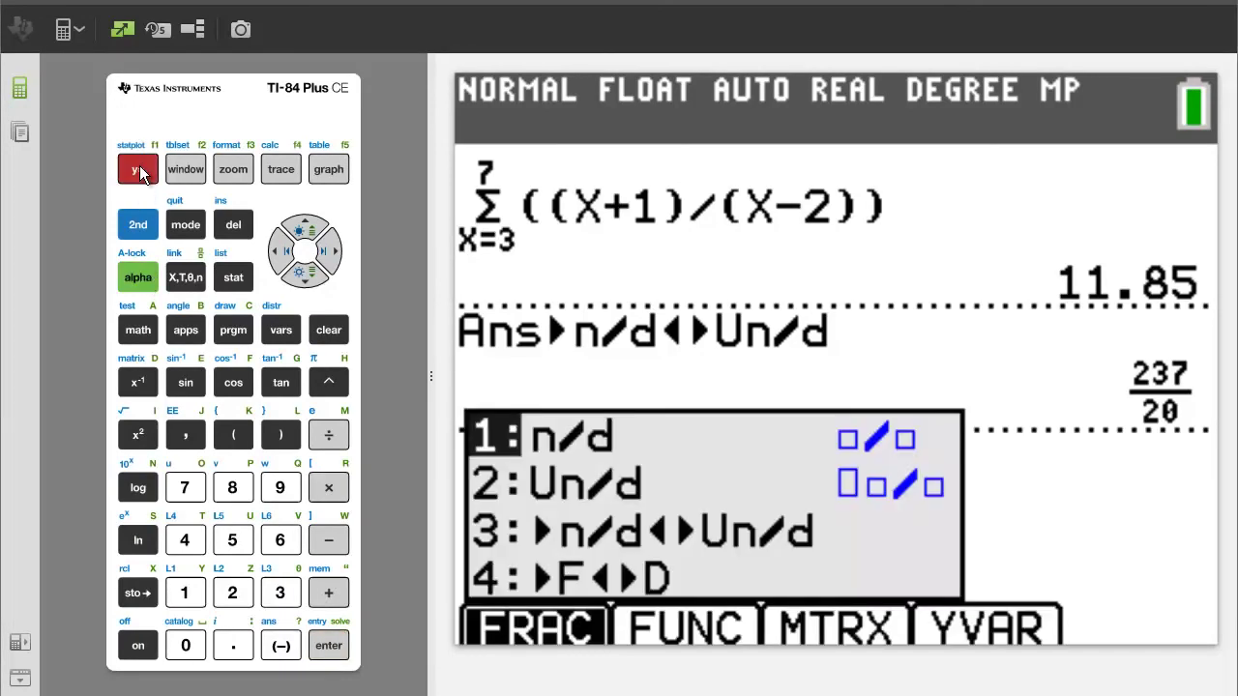
{"action": "left_click", "coordinate": [286, 597]}
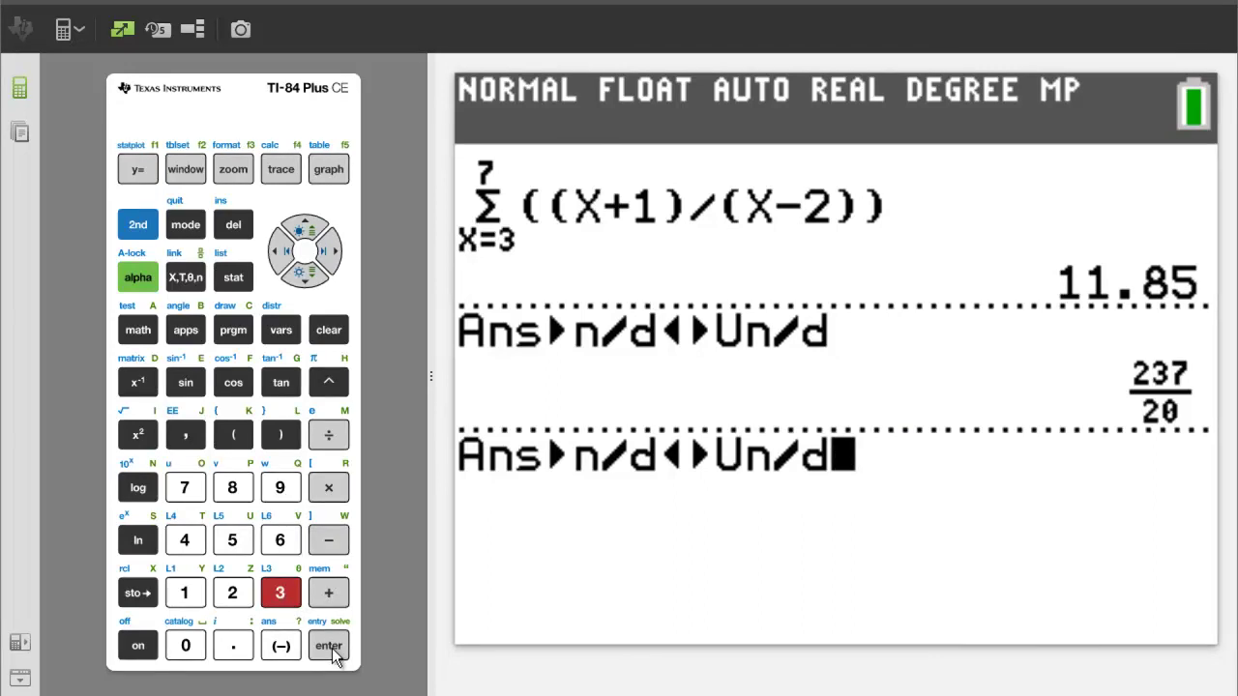
{"action": "left_click", "coordinate": [333, 652]}
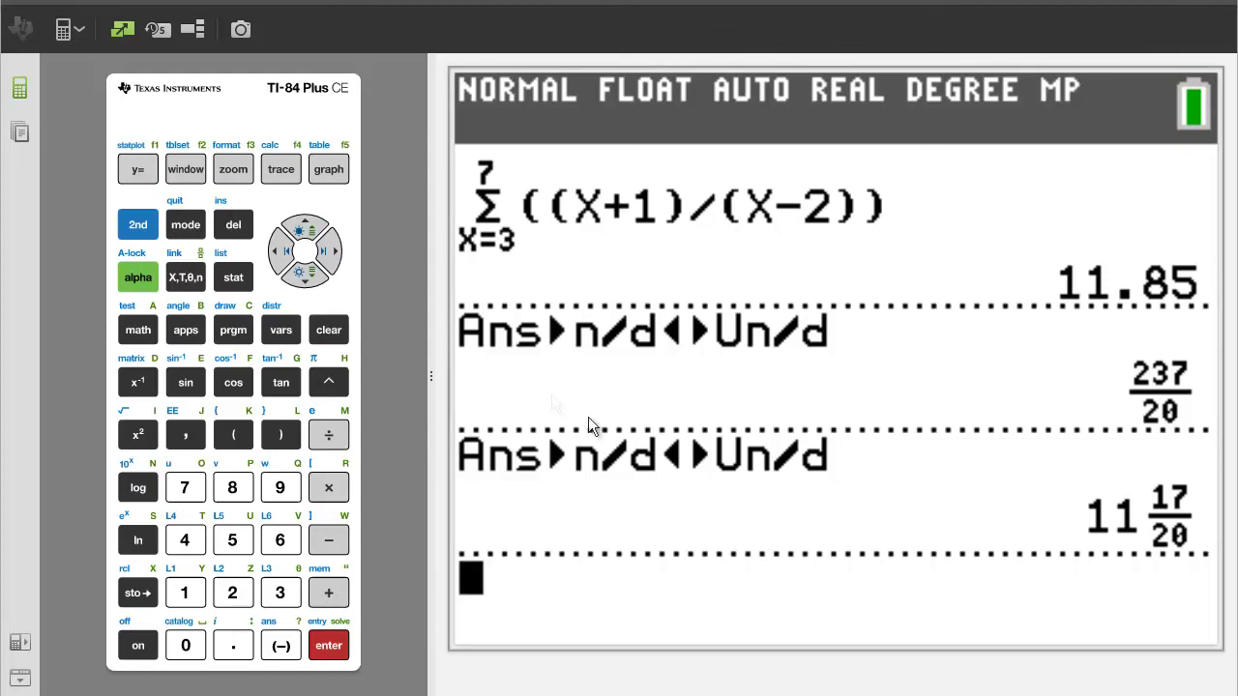
{"action": "left_click", "coordinate": [328, 331]}
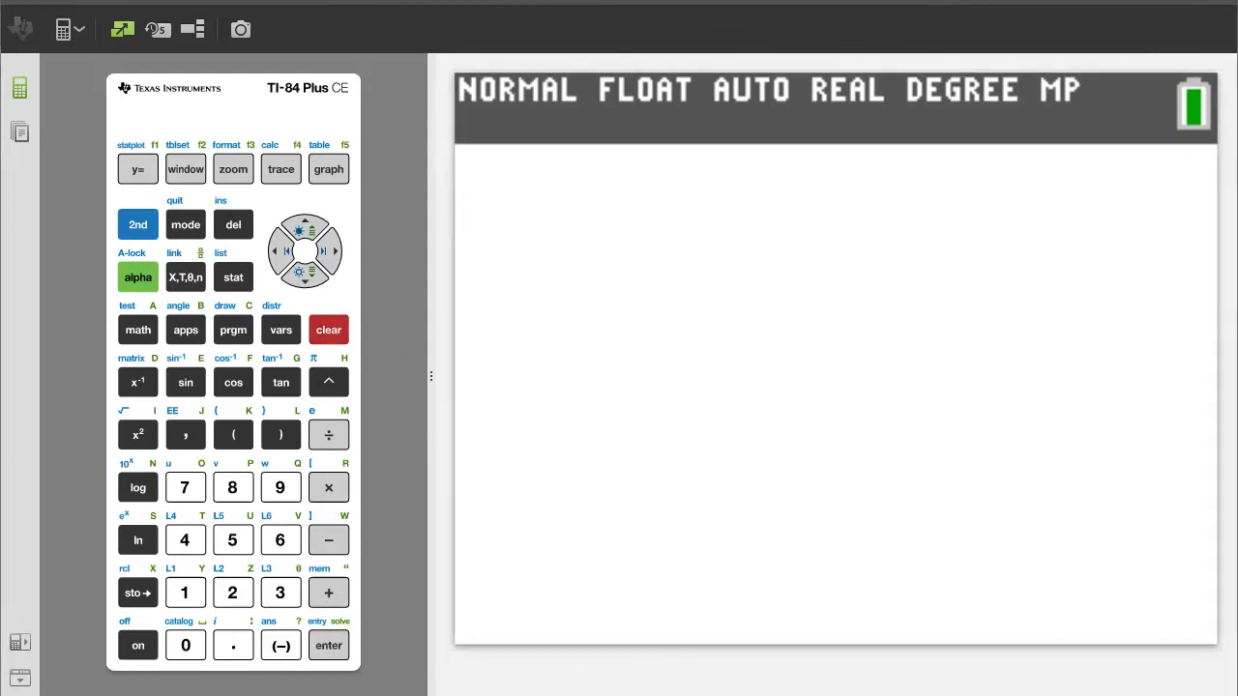